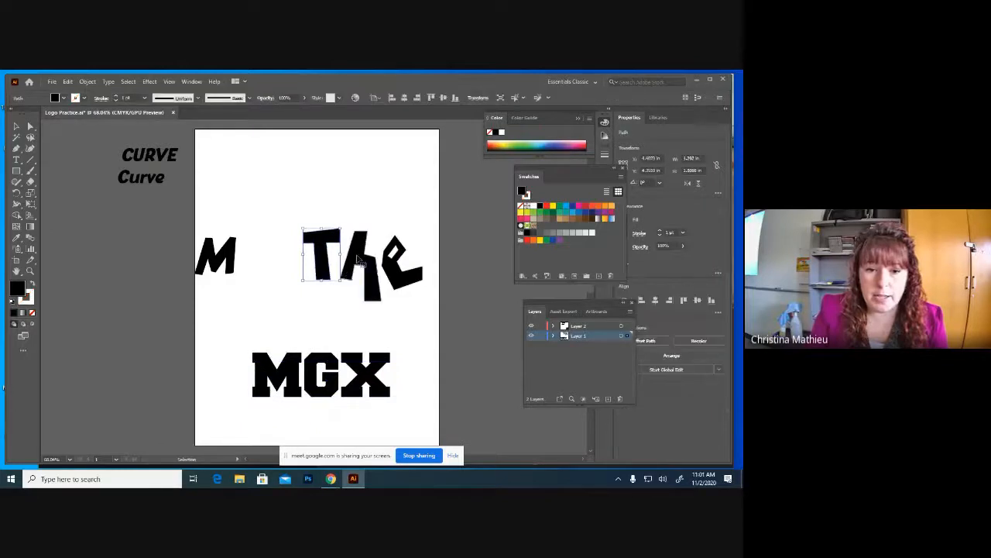
Step: Draw a closed, slanted letter M with an extended left leg beneath the existing M using the Pen tool
{"action": "left_click", "coordinate": [401, 267]}
{"action": "left_click", "coordinate": [17, 149]}
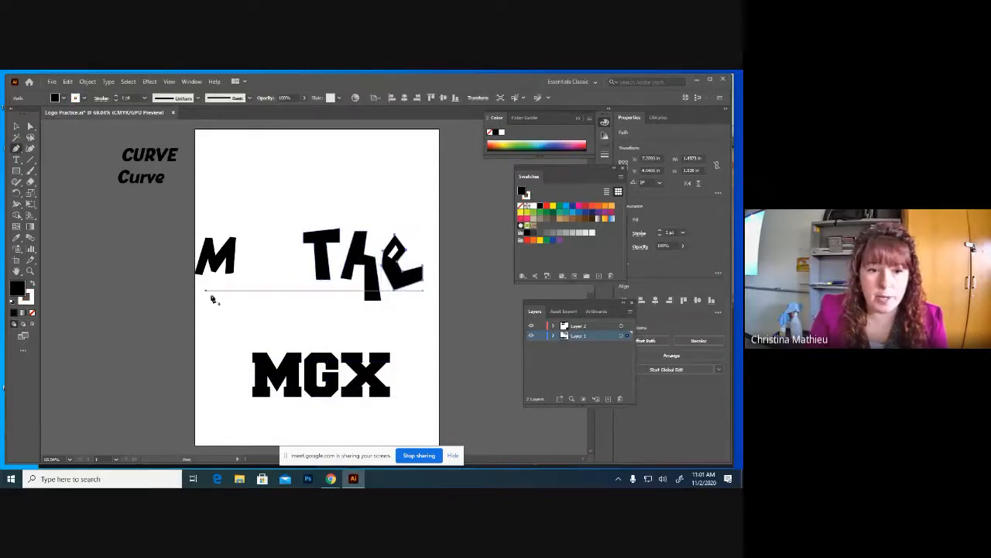
{"action": "left_click", "coordinate": [223, 316]}
{"action": "left_click", "coordinate": [244, 286]}
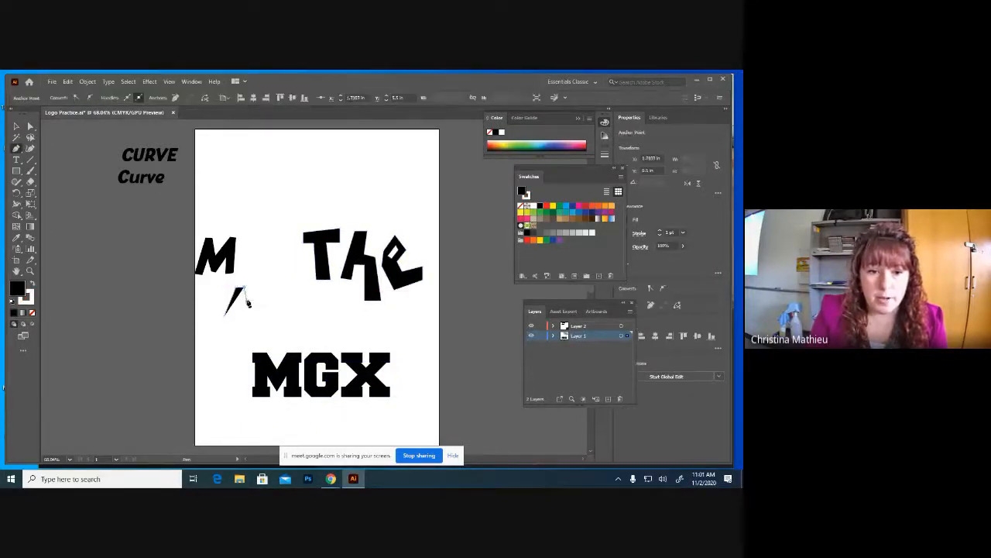
{"action": "left_click", "coordinate": [247, 299]}
{"action": "left_click", "coordinate": [264, 286]}
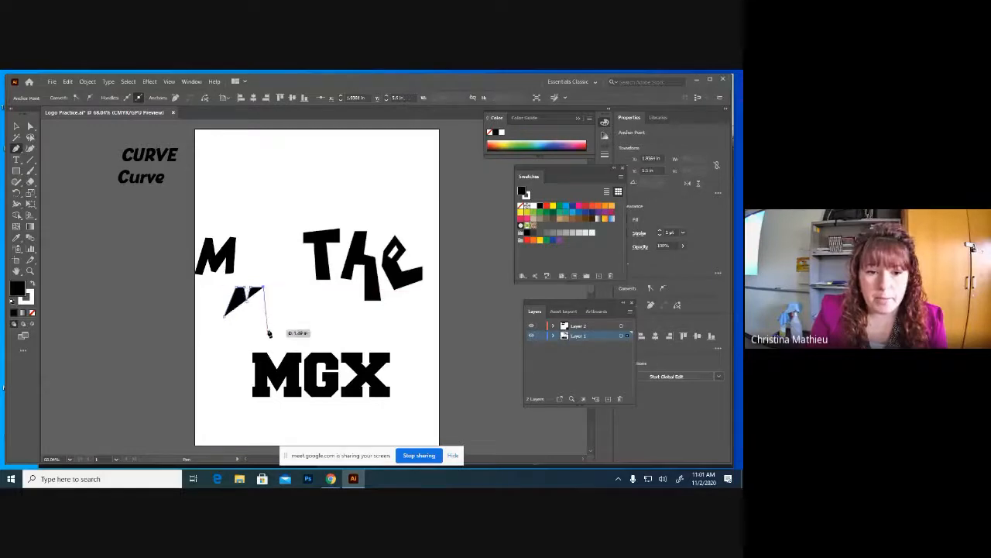
{"action": "left_click", "coordinate": [267, 324]}
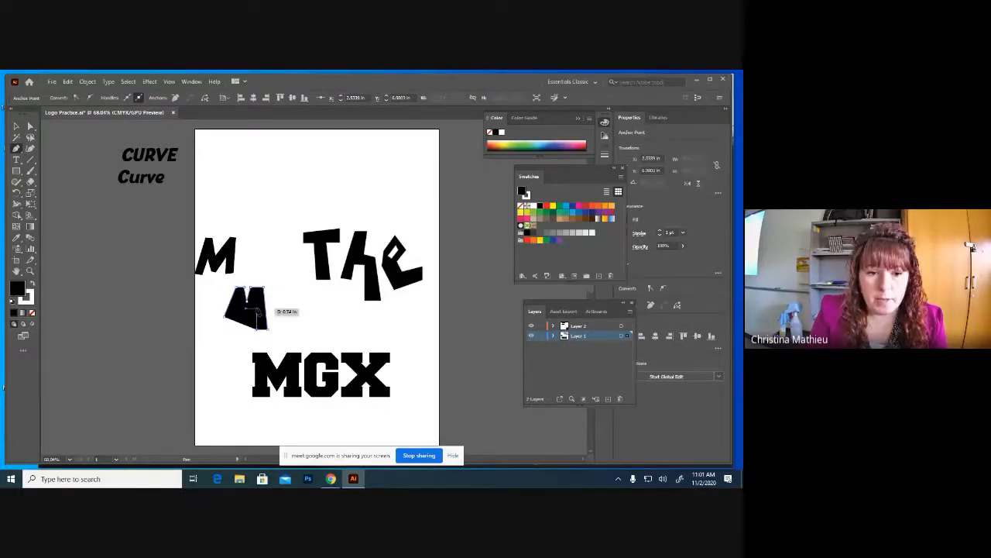
{"action": "left_click", "coordinate": [250, 314]}
{"action": "left_click", "coordinate": [225, 314]}
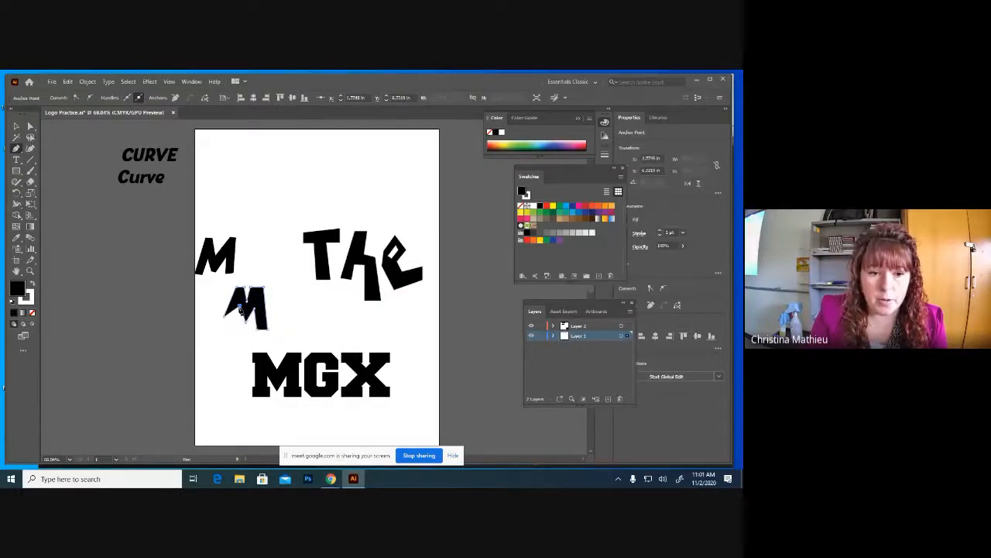
{"action": "left_click", "coordinate": [220, 354]}
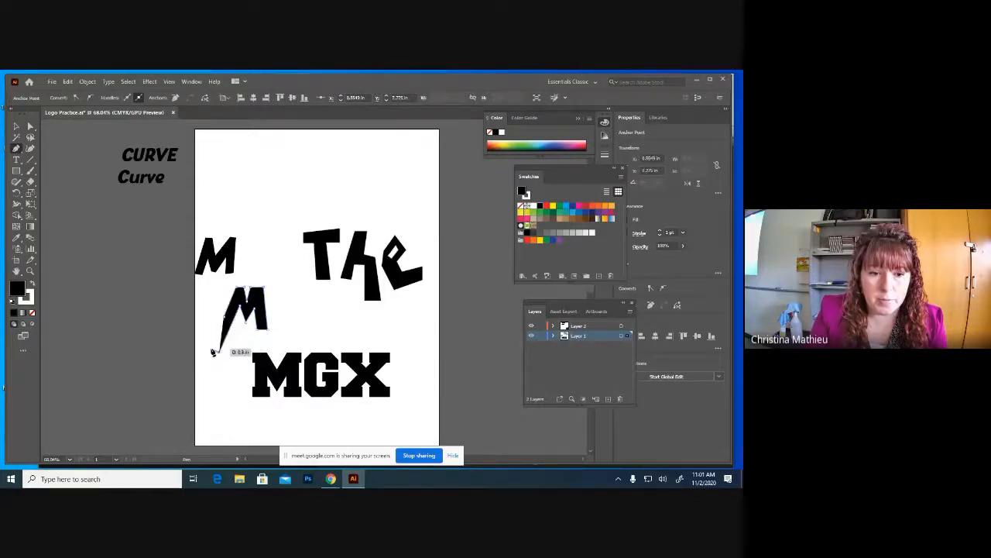
{"action": "left_click", "coordinate": [211, 348]}
{"action": "left_click", "coordinate": [225, 316]}
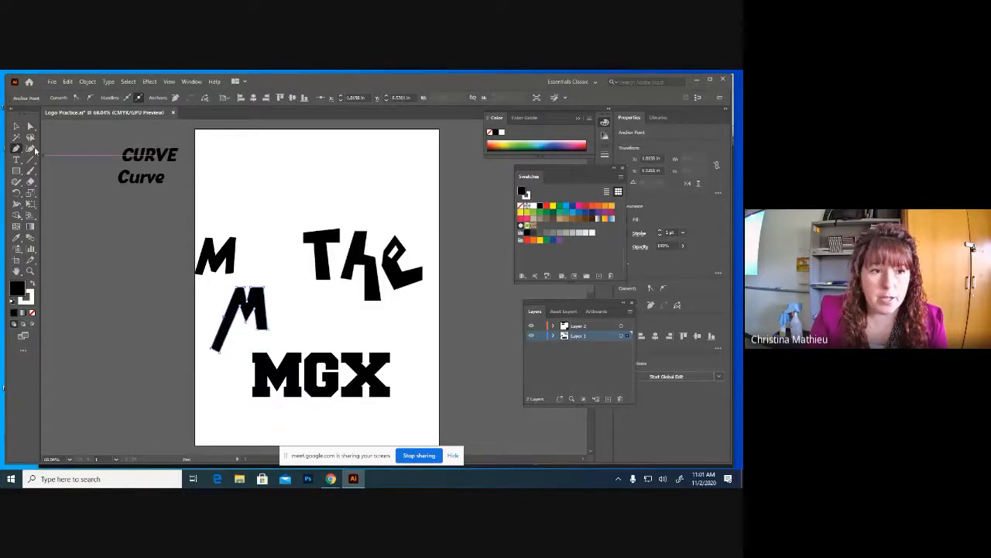
Step: Shift the newly drawn M slightly up and left, and move the MGX text up and to the right on the artboard
{"action": "key", "text": "v"}
{"action": "mouse_move", "coordinate": [258, 318]}
{"action": "left_mouse_down"}
{"action": "mouse_move", "coordinate": [225, 311]}
{"action": "mouse_move", "coordinate": [249, 310]}
{"action": "left_mouse_up"}
{"action": "left_click", "coordinate": [162, 316]}
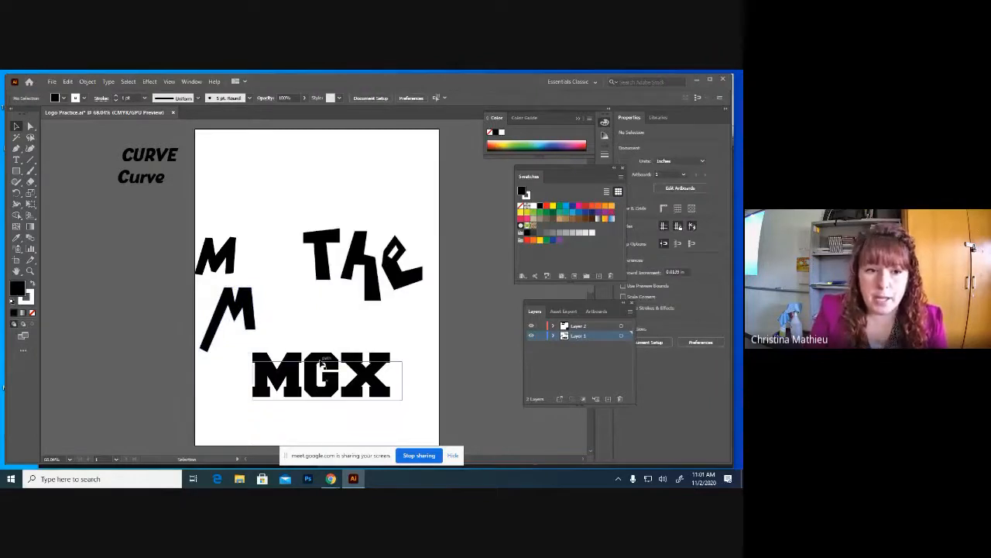
{"action": "left_click_drag", "start_coordinate": [324, 370], "coordinate": [352, 352]}
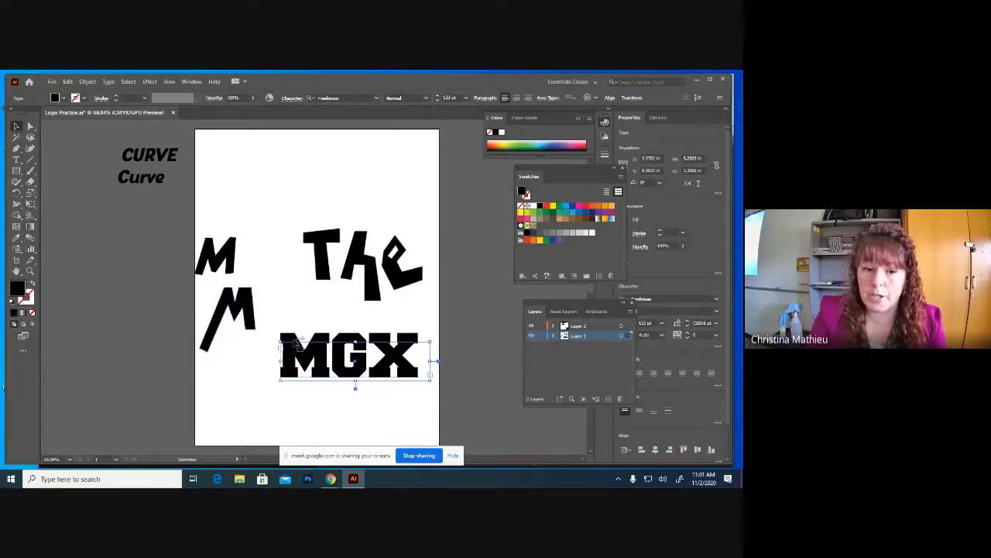
{"action": "left_click", "coordinate": [264, 308]}
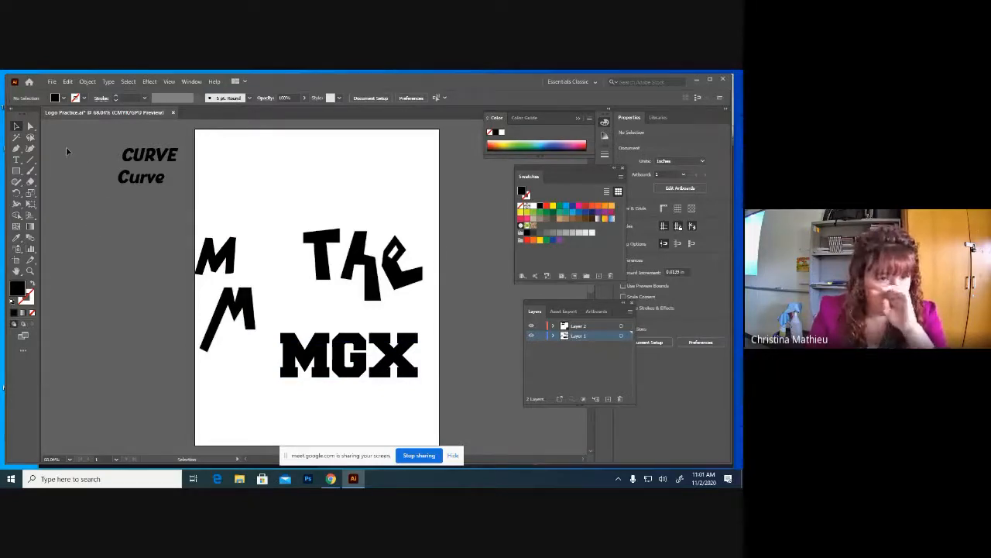
Step: Place the brown wooden parquet JPG from the Desktop over the lettering on the artboard
{"action": "left_click", "coordinate": [51, 83]}
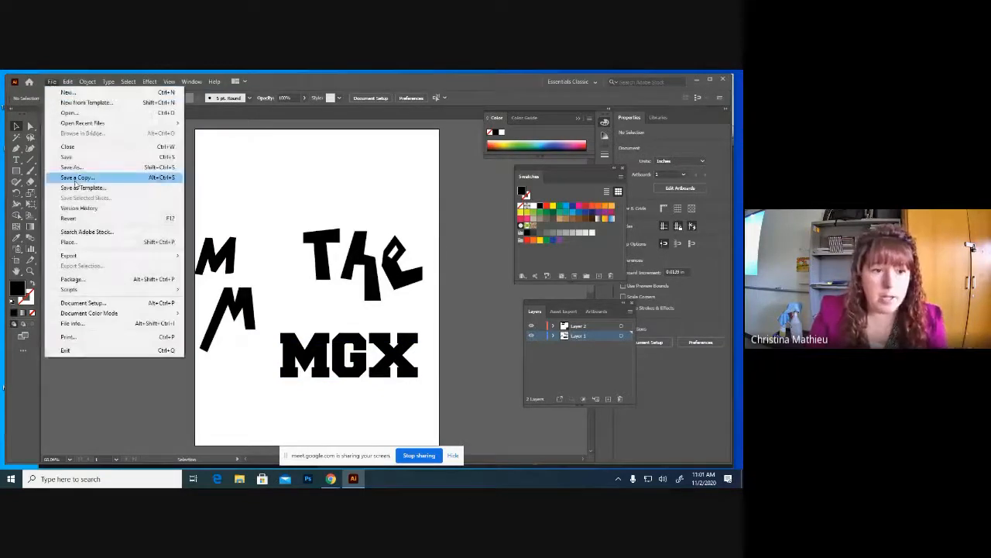
{"action": "left_click", "coordinate": [79, 243]}
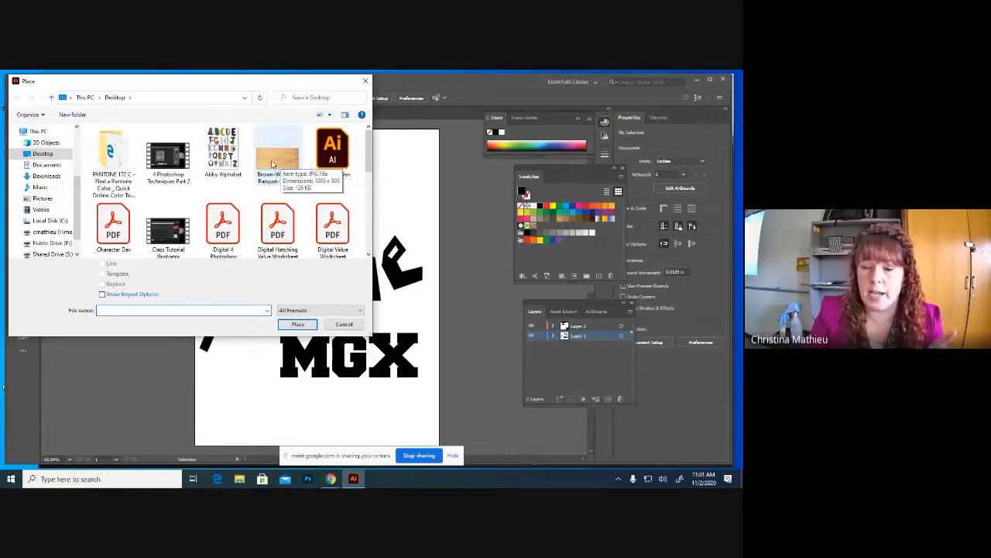
{"action": "double_click", "coordinate": [271, 163]}
{"action": "left_click", "coordinate": [126, 227]}
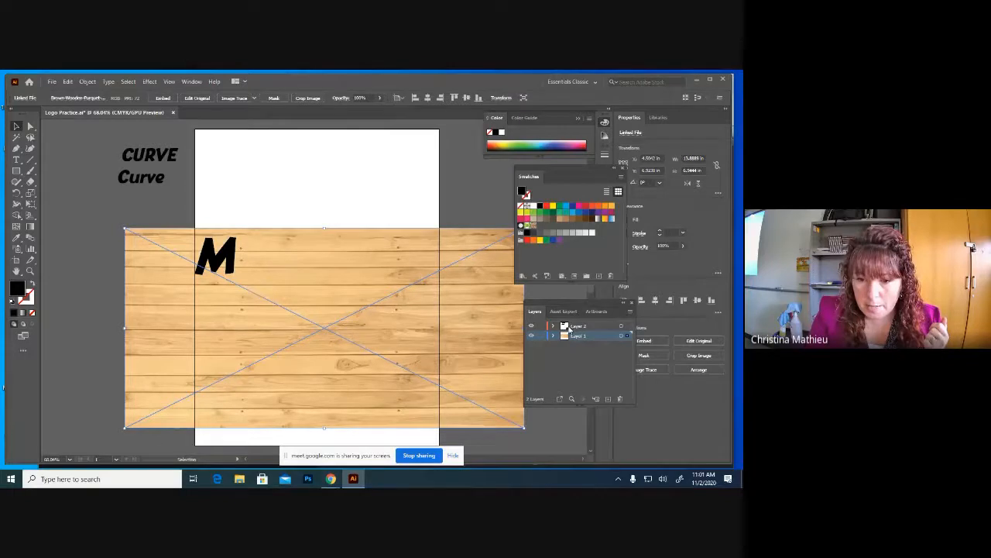
Step: Hide Layer 2 and move the wood image upward over the artboard
{"action": "left_click", "coordinate": [531, 326]}
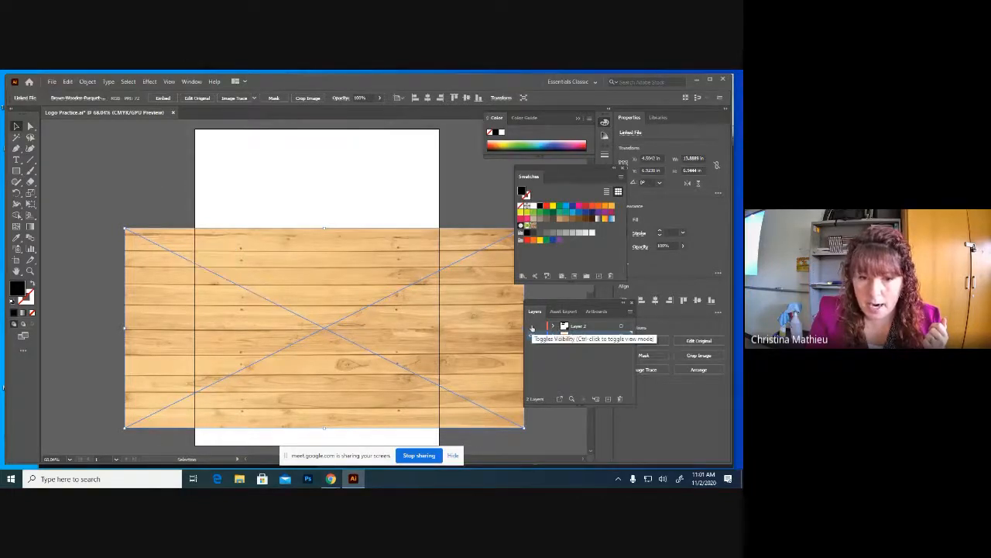
{"action": "left_click_drag", "start_coordinate": [409, 286], "coordinate": [358, 158]}
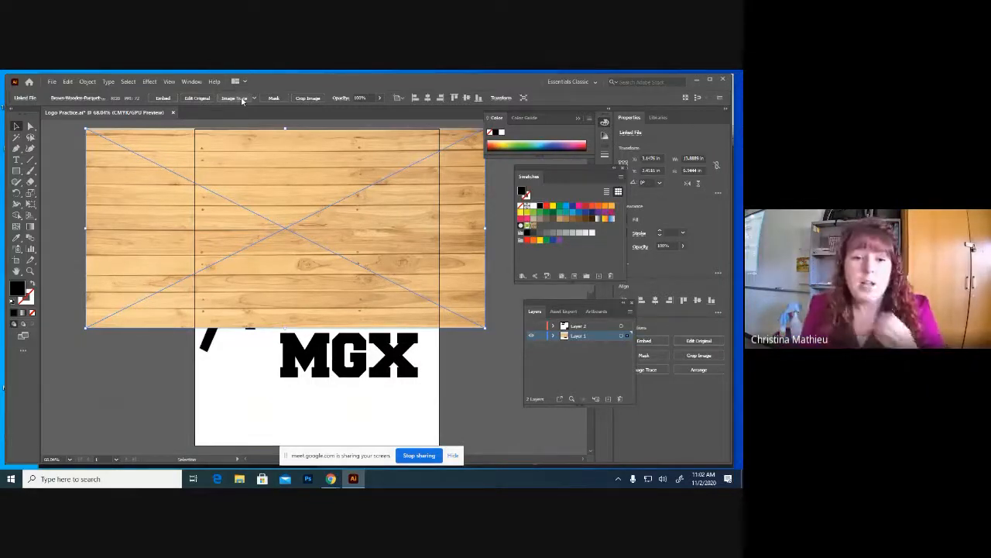
{"action": "left_click_drag", "start_coordinate": [318, 164], "coordinate": [308, 202]}
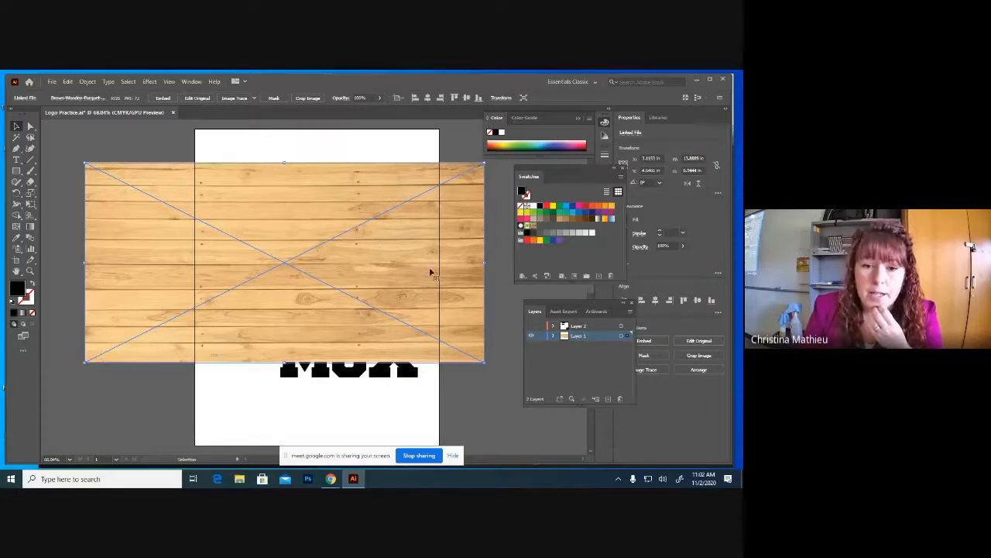
Step: Image-trace the wood photo with the High Fidelity Photo preset instead of the default black-and-white tracing
{"action": "left_click", "coordinate": [242, 99]}
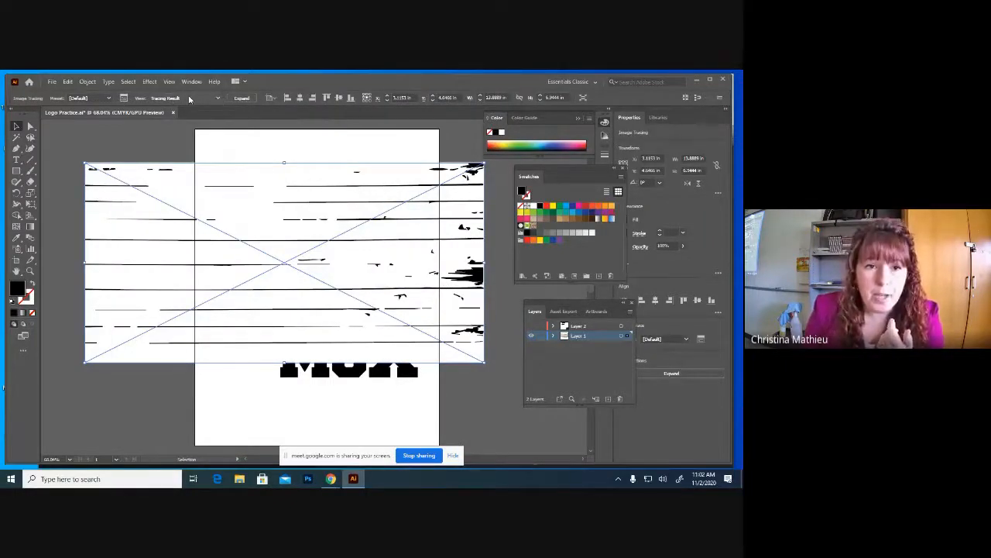
{"action": "key", "text": "ctrl+z"}
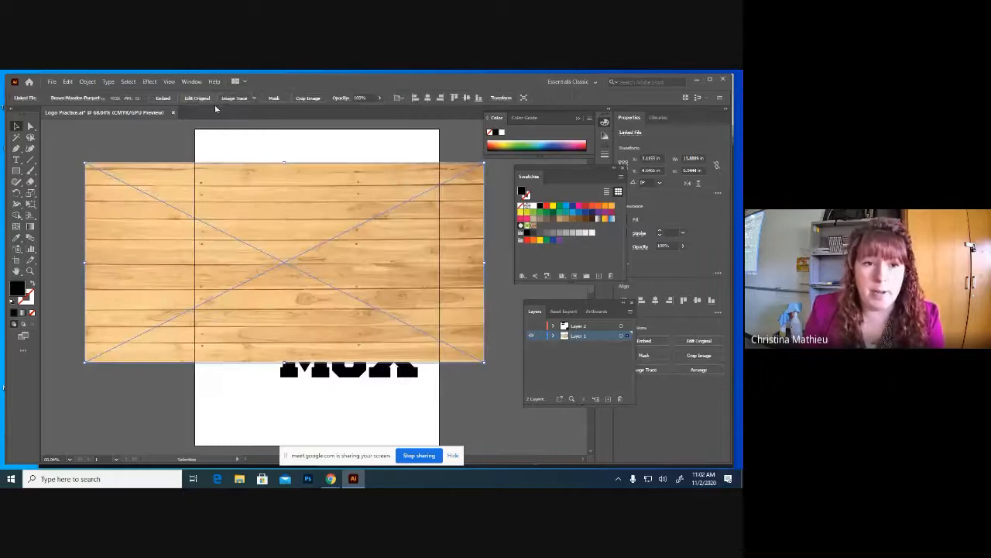
{"action": "left_click", "coordinate": [255, 98]}
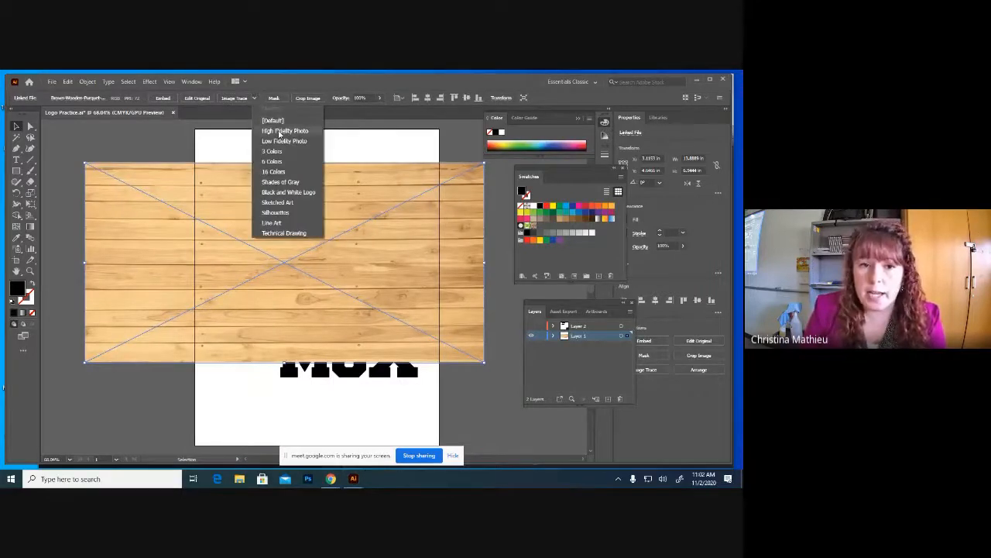
{"action": "left_click", "coordinate": [280, 131]}
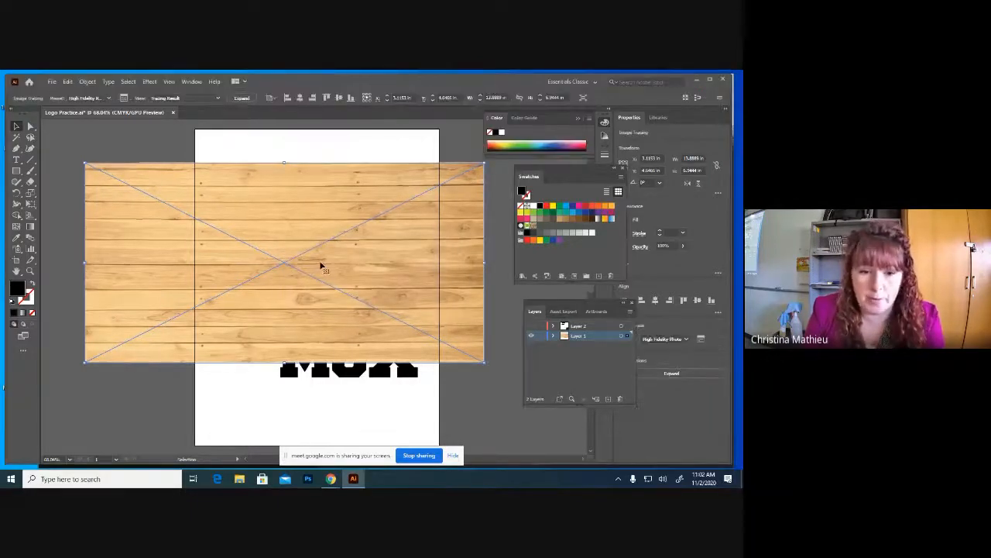
Step: Inspect the wood tracing's detail, then move it down over the lettering and send it to the back
{"action": "scroll", "coordinate": [348, 293], "scroll_direction": "up", "scroll_amount": 5}
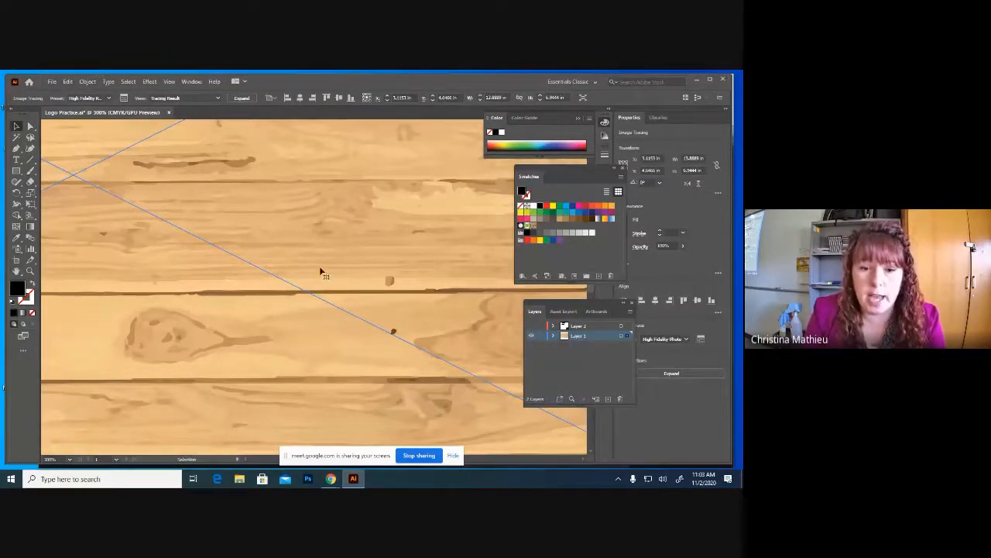
{"action": "scroll", "coordinate": [330, 265], "scroll_direction": "down", "scroll_amount": 2}
{"action": "scroll", "coordinate": [330, 265], "scroll_direction": "down", "scroll_amount": 4}
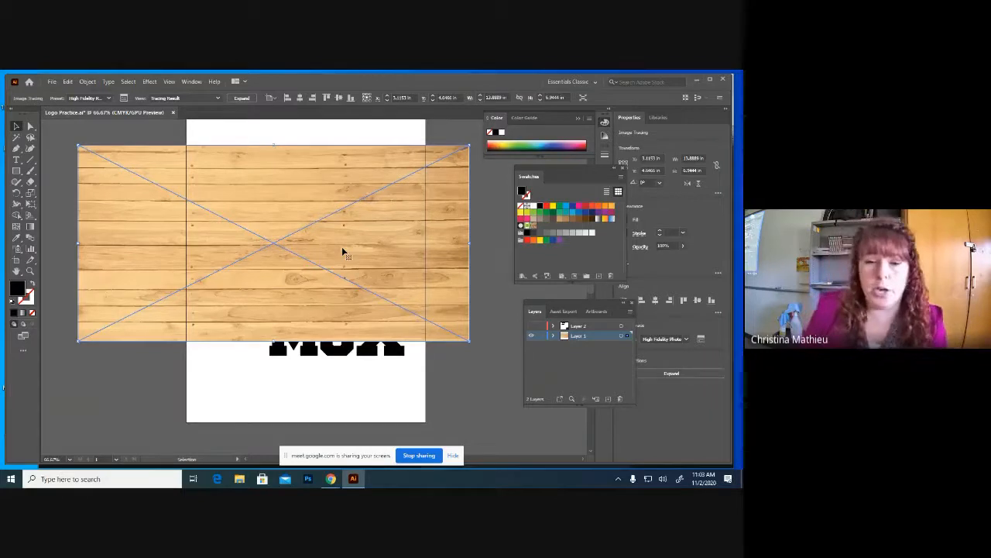
{"action": "left_click_drag", "start_coordinate": [347, 249], "coordinate": [375, 292]}
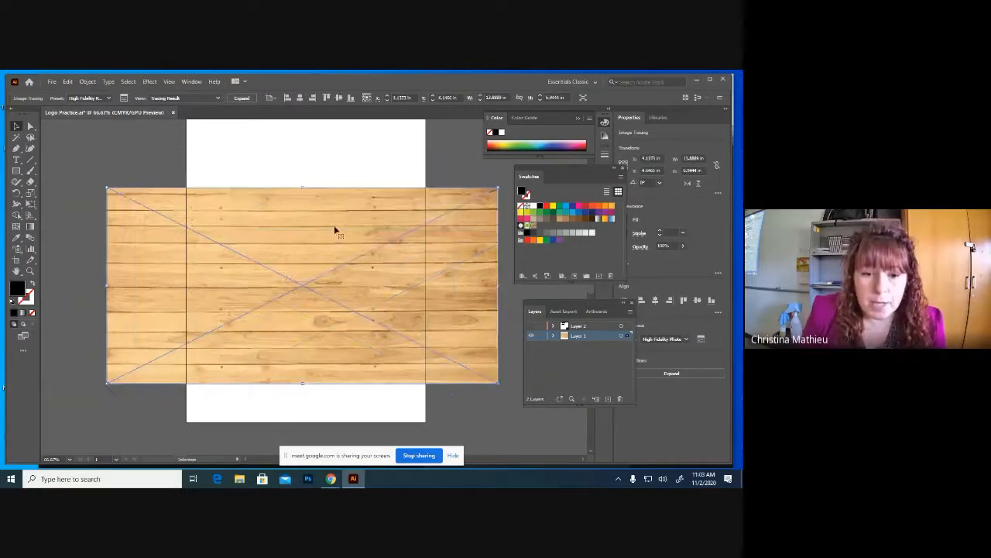
{"action": "right_click", "coordinate": [351, 269]}
{"action": "mouse_move", "coordinate": [379, 372]}
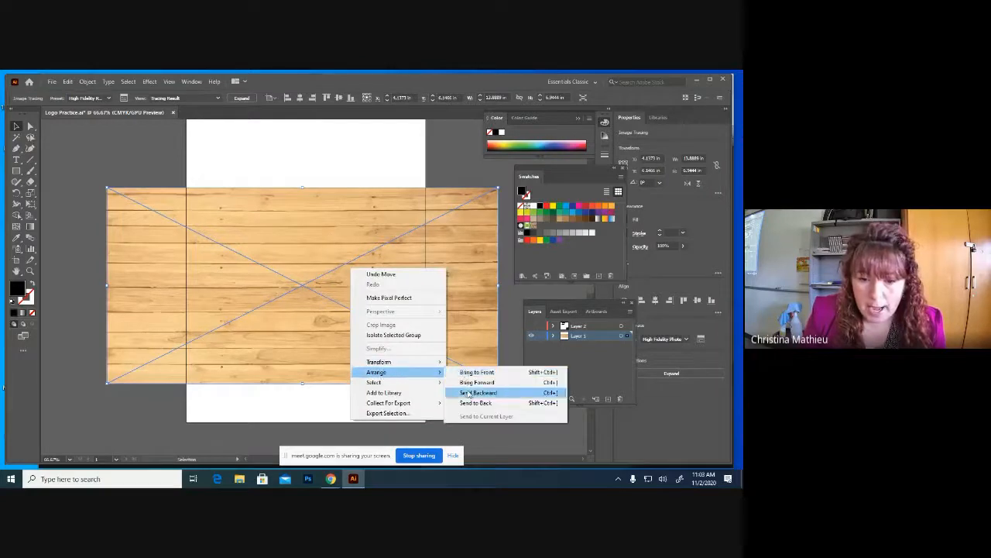
{"action": "left_click", "coordinate": [474, 404]}
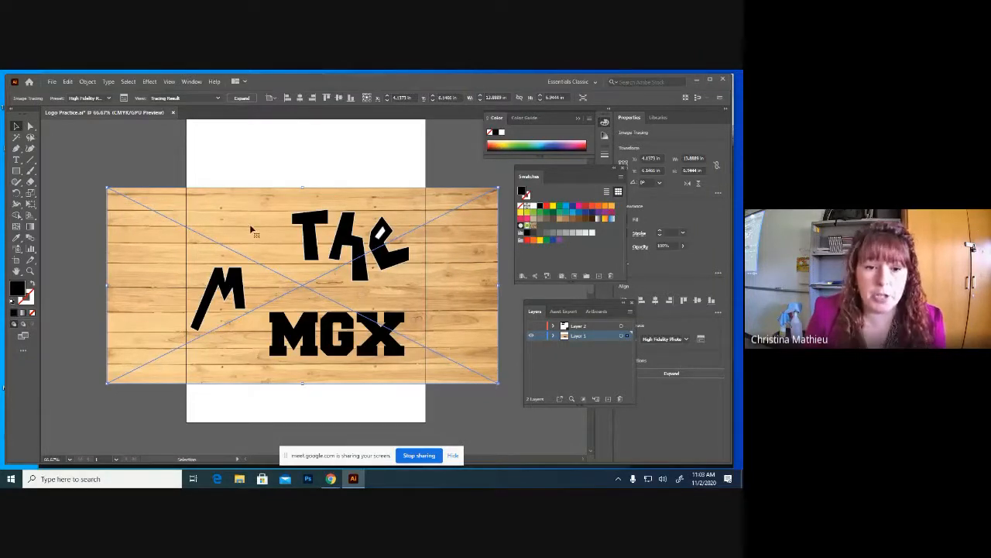
Step: Make a clipping mask from the MGX text and the traced wood image to fill the letters with wood
{"action": "left_click", "coordinate": [307, 335]}
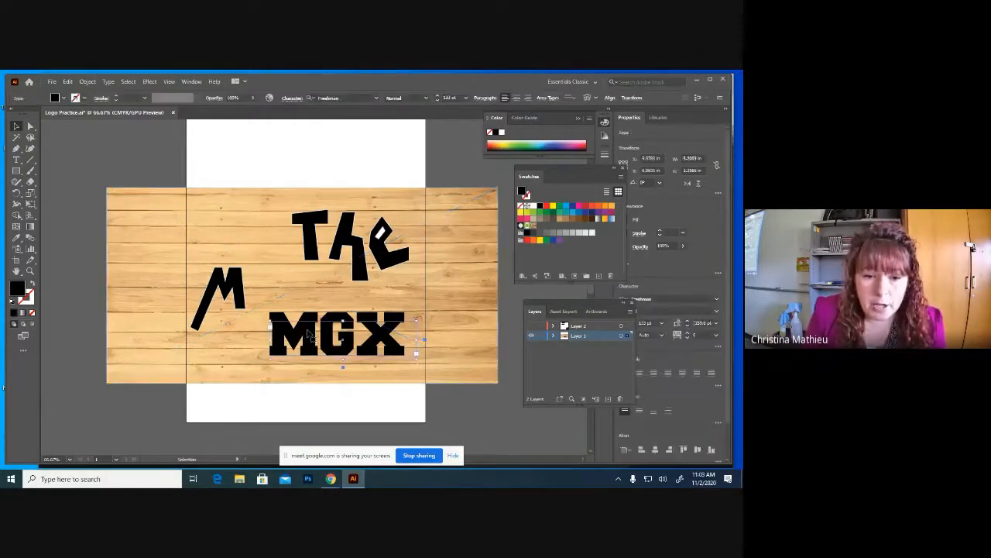
{"action": "left_click", "coordinate": [304, 289], "text": "shift"}
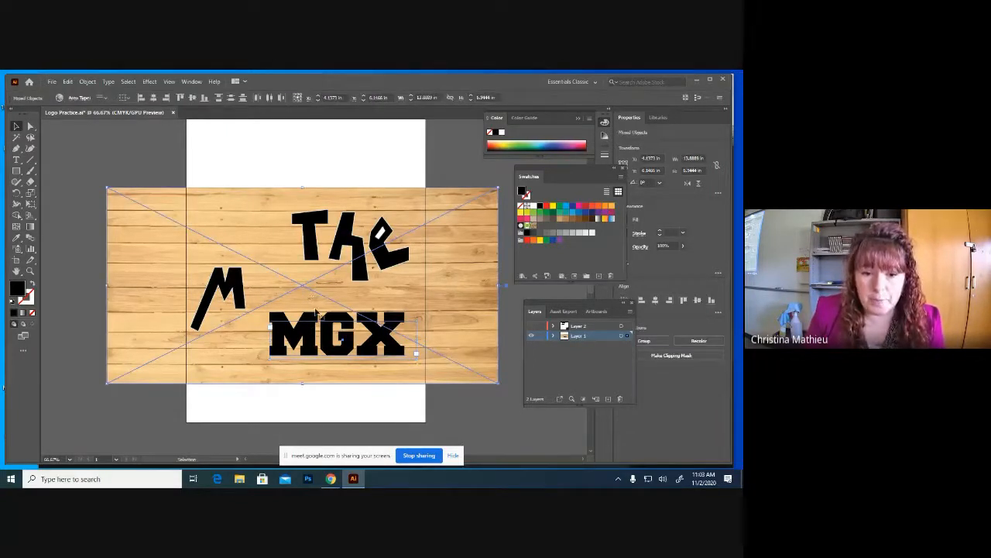
{"action": "right_click", "coordinate": [334, 334]}
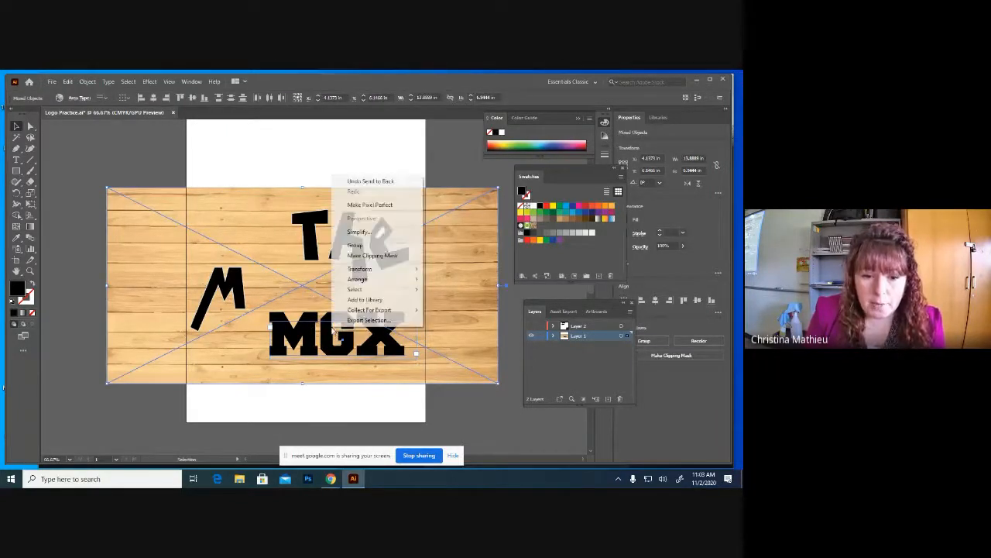
{"action": "left_click", "coordinate": [370, 257]}
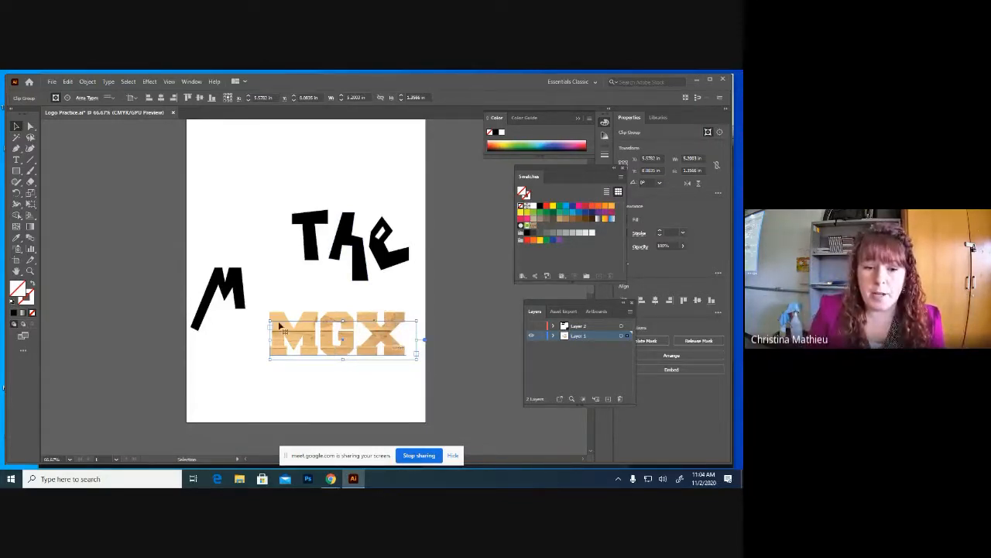
Step: Isolate the MGX clip group, try selecting individual letters of its text, and exit isolation mode
{"action": "double_click", "coordinate": [288, 346]}
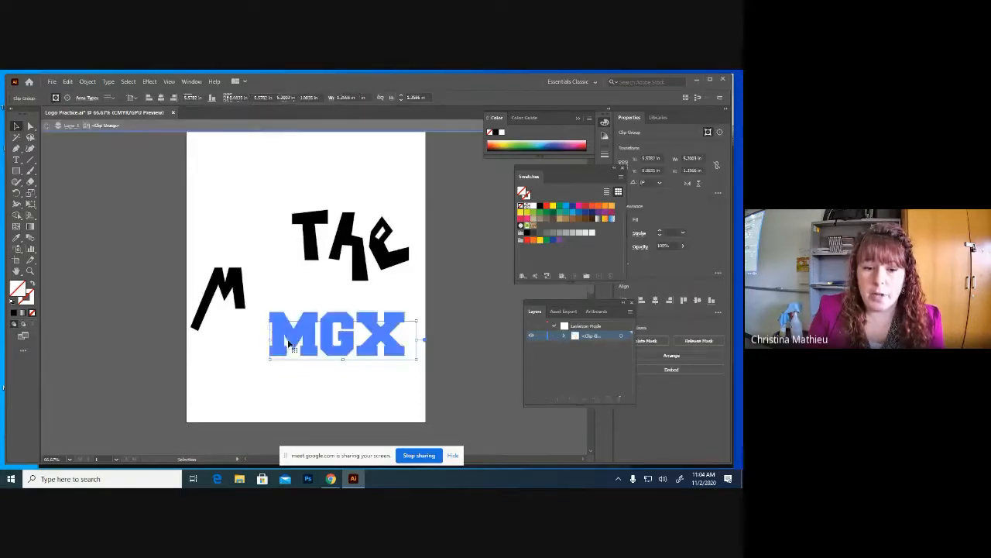
{"action": "double_click", "coordinate": [378, 331]}
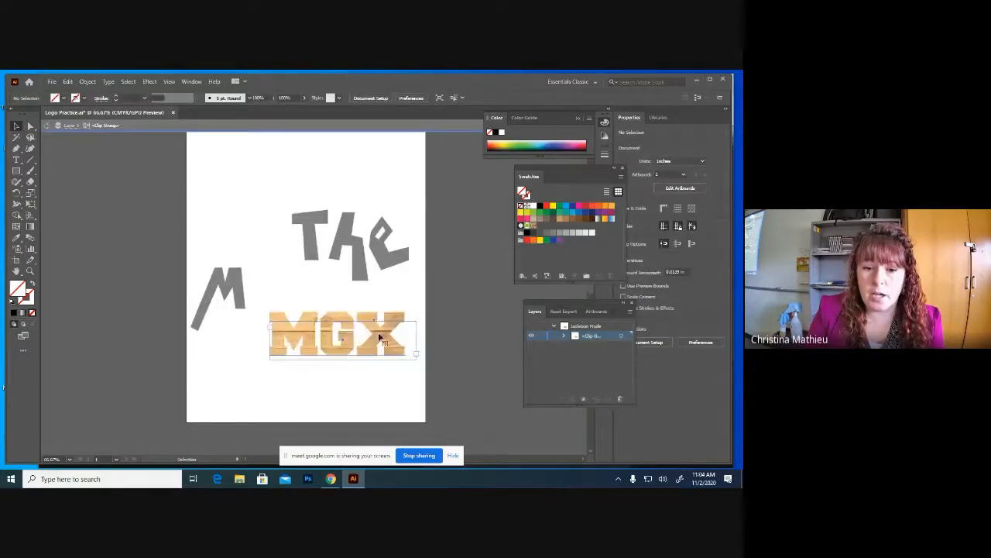
{"action": "left_click_drag", "start_coordinate": [379, 332], "coordinate": [398, 333]}
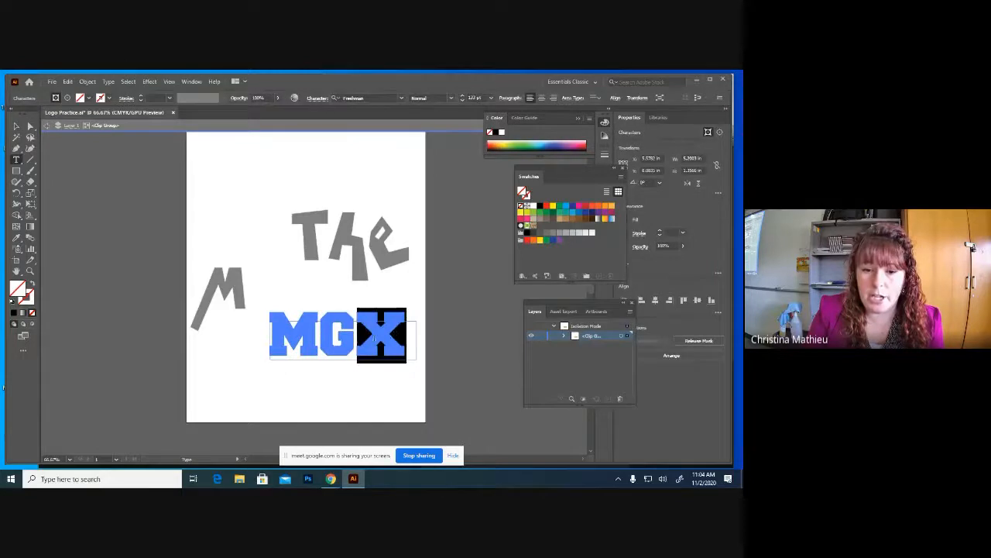
{"action": "left_click", "coordinate": [312, 336]}
{"action": "key", "text": "Escape"}
{"action": "left_click", "coordinate": [106, 214]}
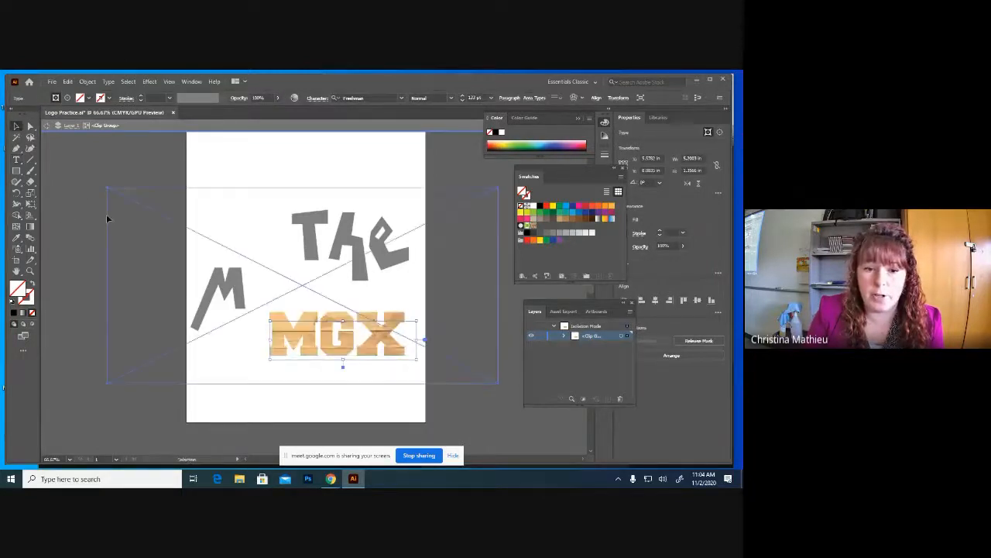
{"action": "left_click", "coordinate": [329, 329]}
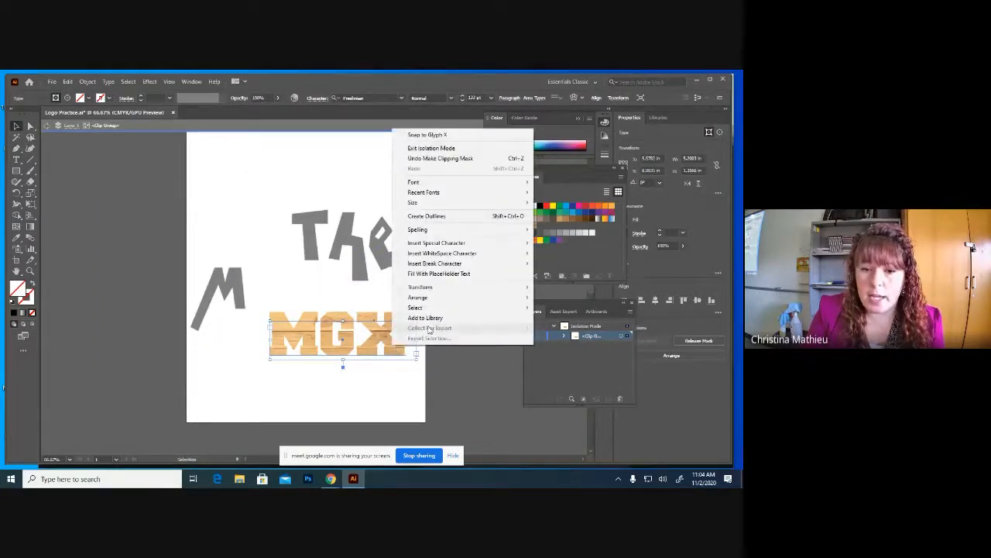
{"action": "left_click", "coordinate": [471, 389]}
{"action": "double_click", "coordinate": [450, 325]}
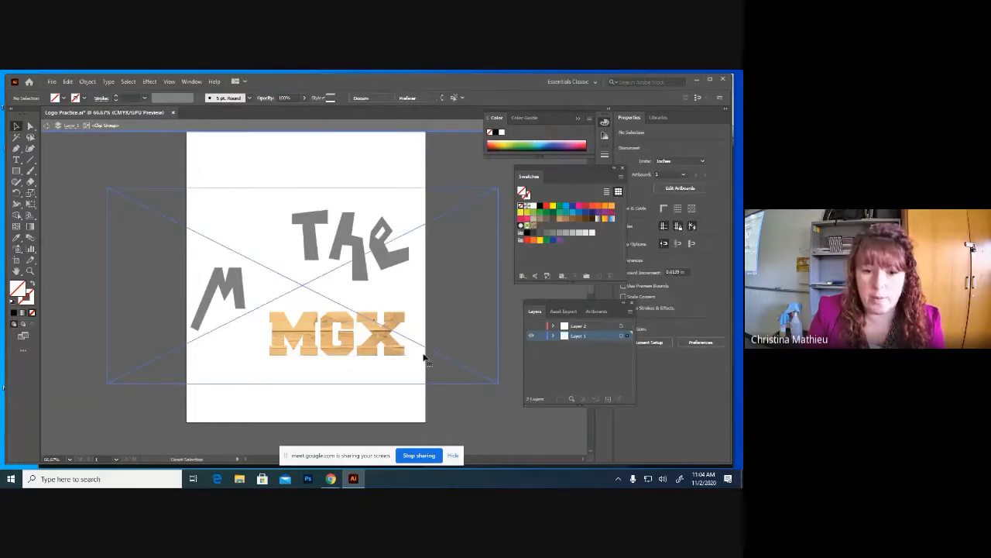
Step: Undo the MGX clipping mask and instead make a clipping mask from the custom-drawn M and the traced wood image
{"action": "key", "text": "ctrl+z"}
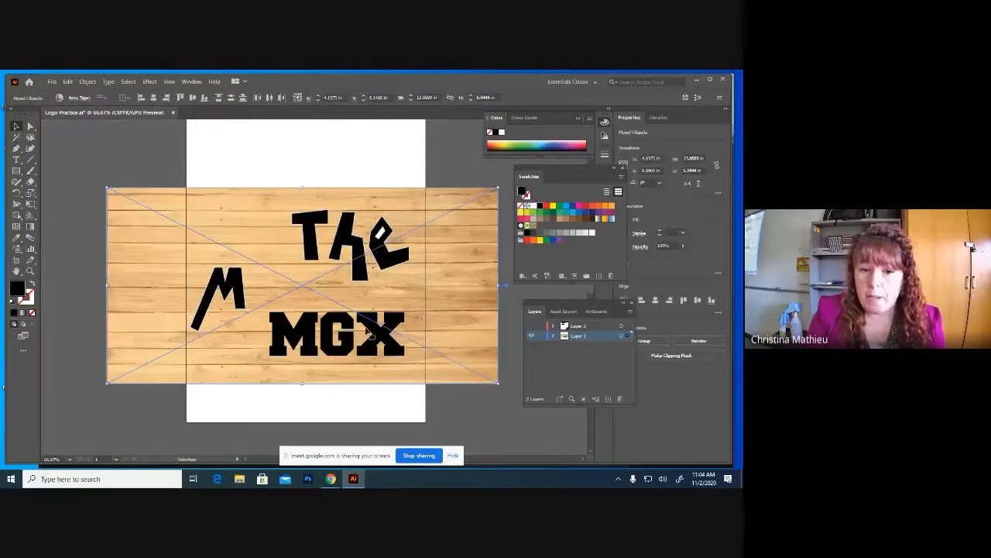
{"action": "left_click", "coordinate": [233, 282]}
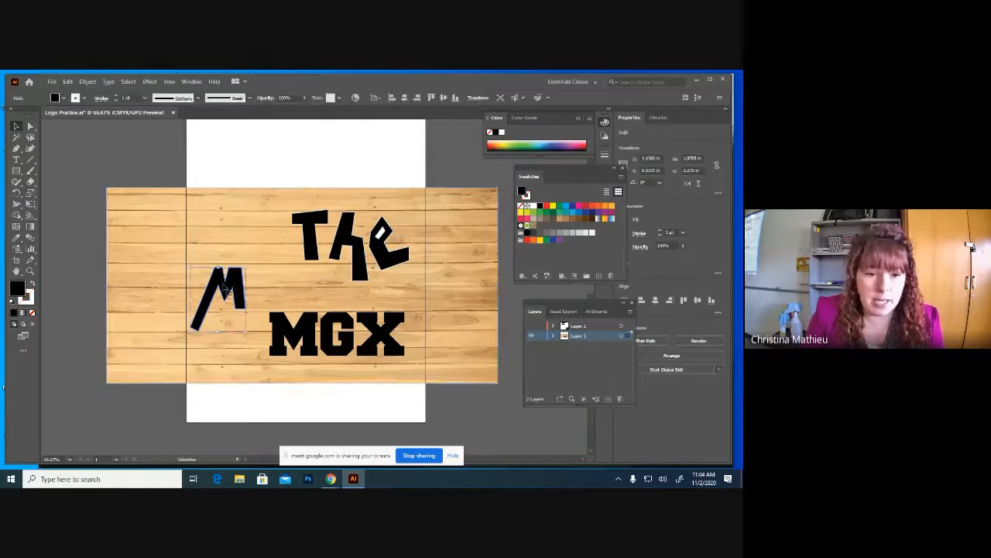
{"action": "left_click", "coordinate": [168, 265], "text": "shift"}
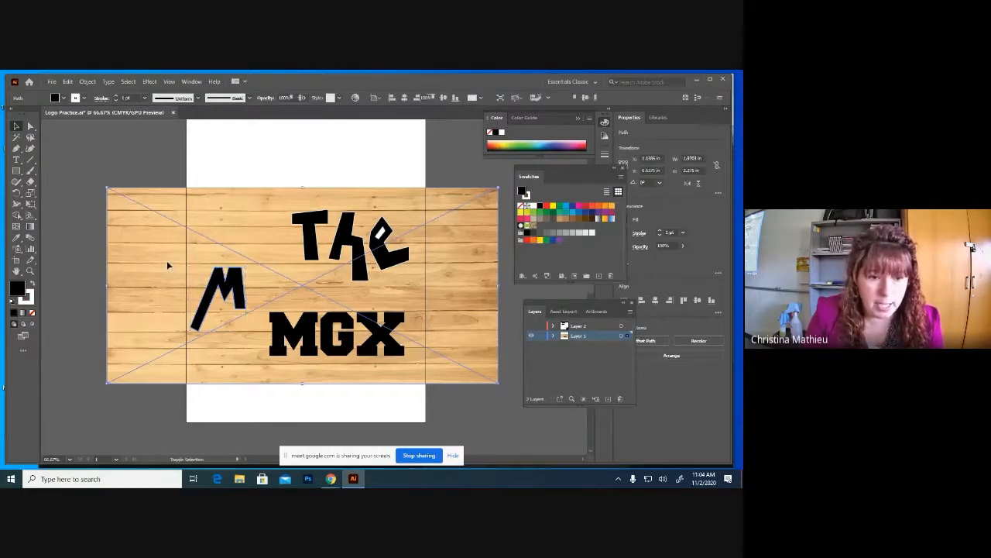
{"action": "right_click", "coordinate": [168, 266]}
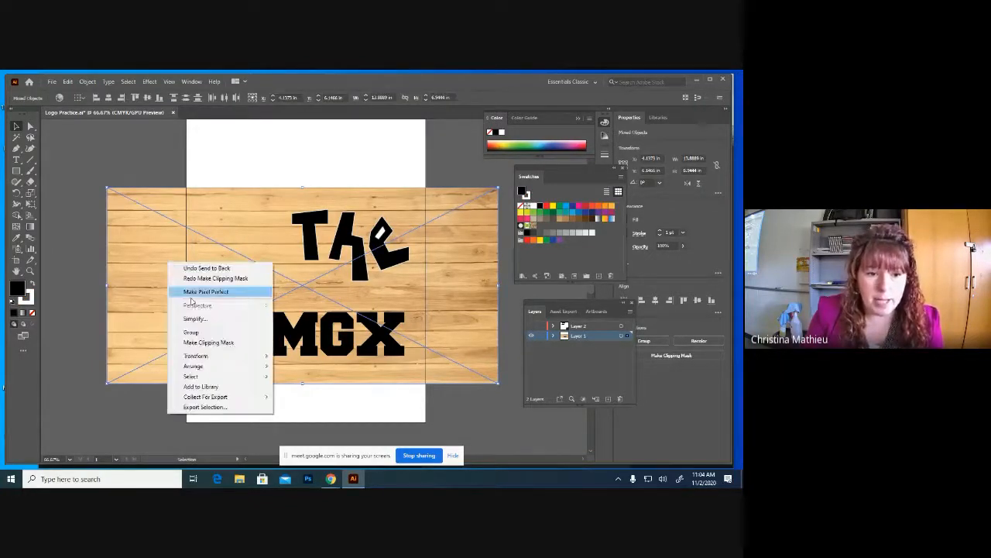
{"action": "left_click", "coordinate": [232, 340]}
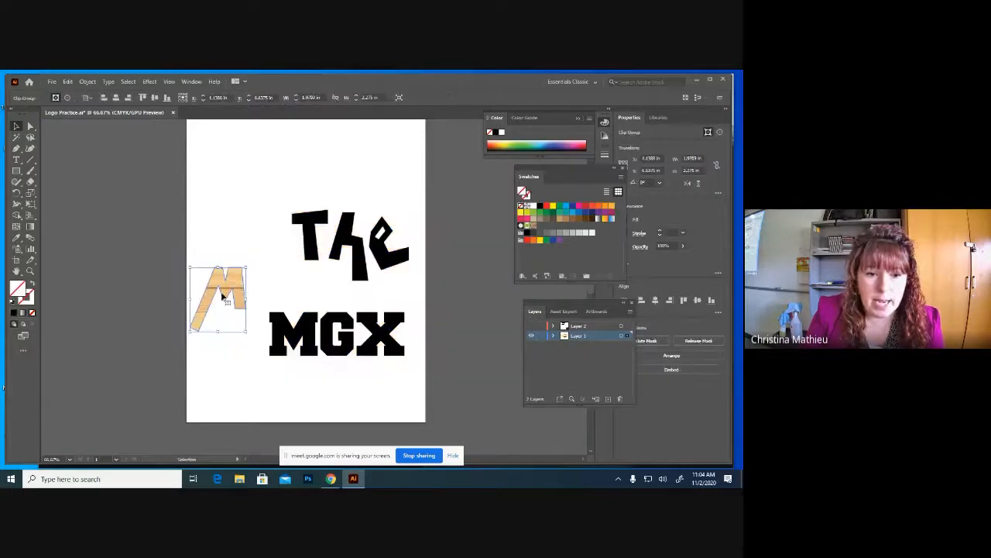
{"action": "left_click", "coordinate": [152, 249]}
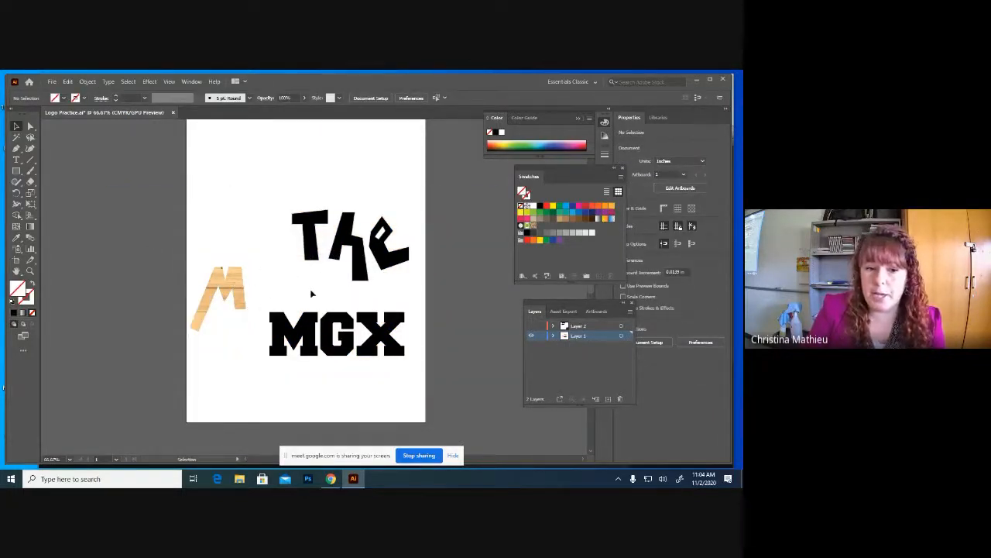
{"action": "left_click", "coordinate": [236, 283]}
{"action": "left_click", "coordinate": [235, 258]}
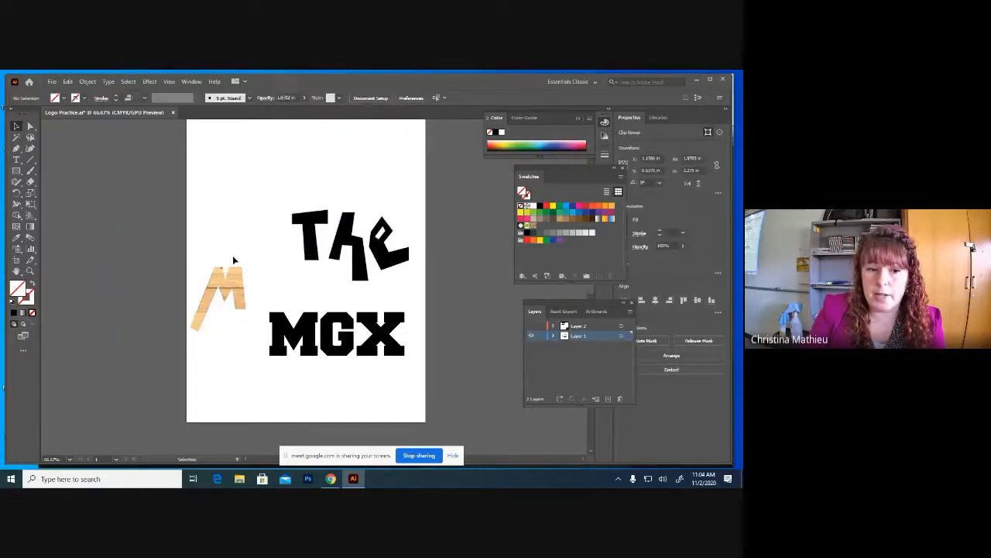
{"action": "left_click", "coordinate": [225, 280]}
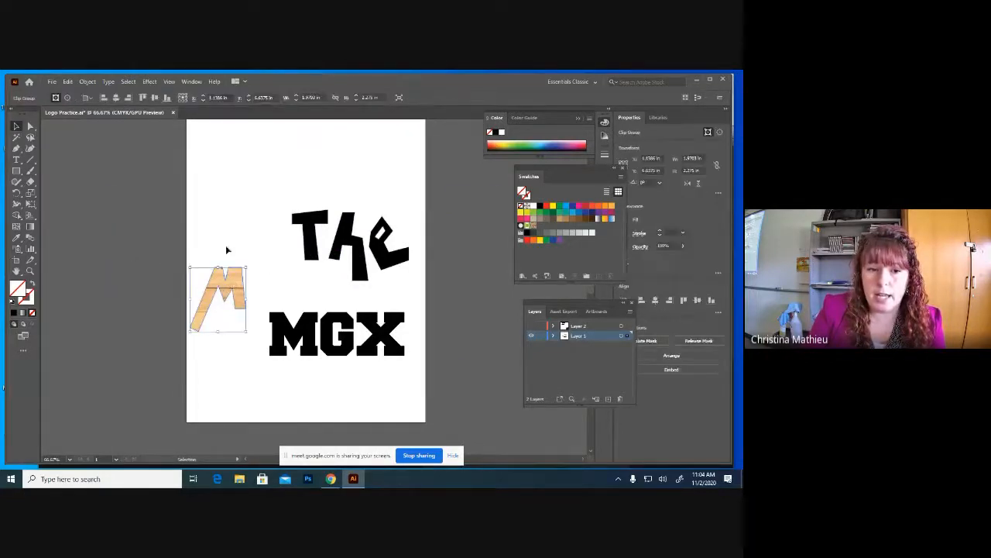
{"action": "left_click", "coordinate": [159, 258]}
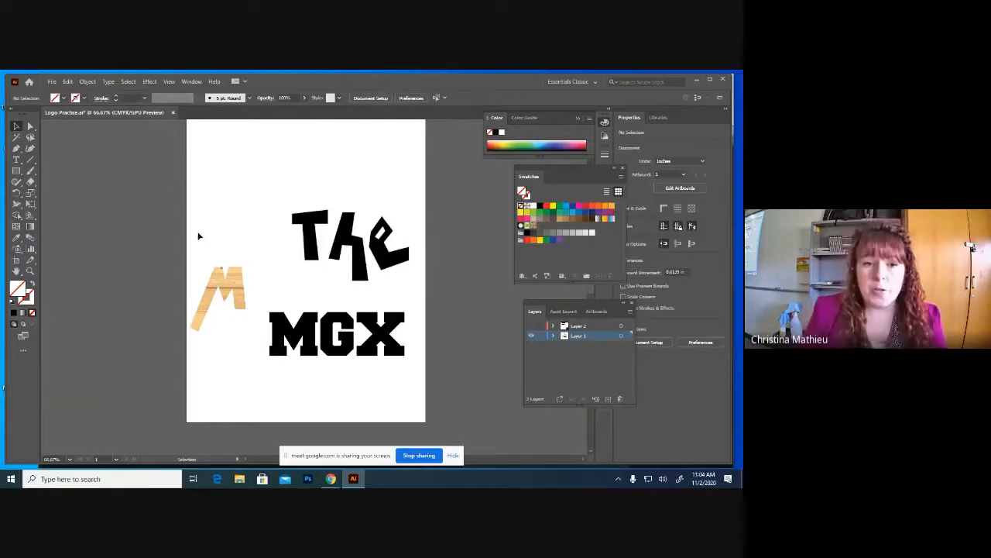
{"action": "scroll", "coordinate": [194, 240], "scroll_direction": "up", "scroll_amount": 1}
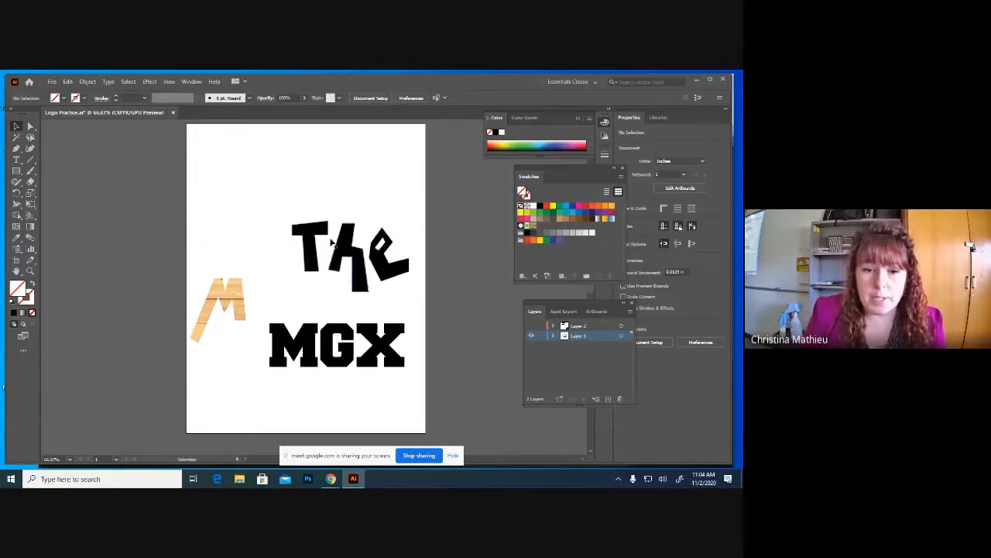
Step: Move the custom THE letters down and slightly right, and shift the MGX text a little down beneath them
{"action": "left_click_drag", "start_coordinate": [295, 249], "coordinate": [402, 295]}
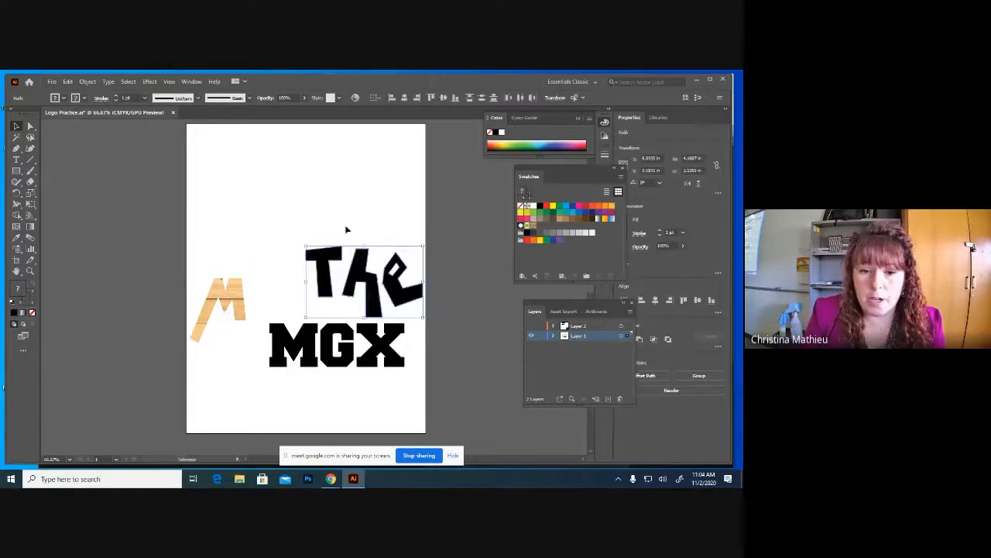
{"action": "left_click", "coordinate": [346, 230]}
{"action": "left_click_drag", "start_coordinate": [345, 357], "coordinate": [350, 371]}
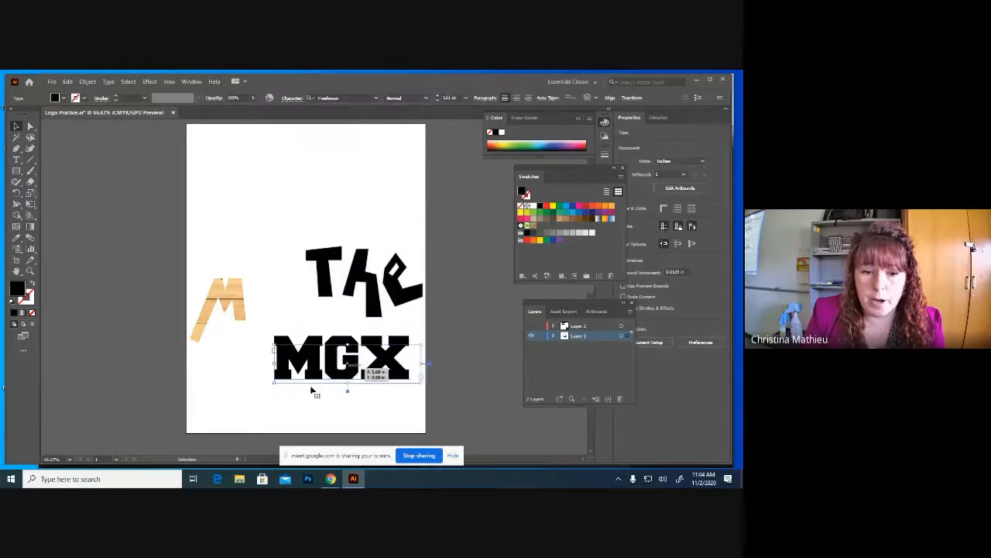
{"action": "left_click", "coordinate": [124, 188]}
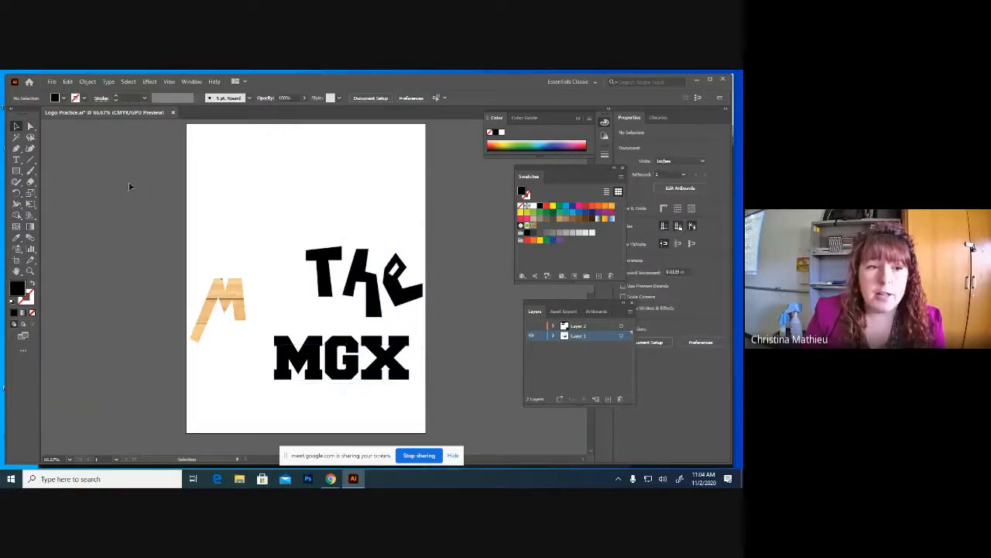
Step: Show Layer 2, make it the active layer, and select each of its two italic curve texts in turn
{"action": "left_click", "coordinate": [17, 160]}
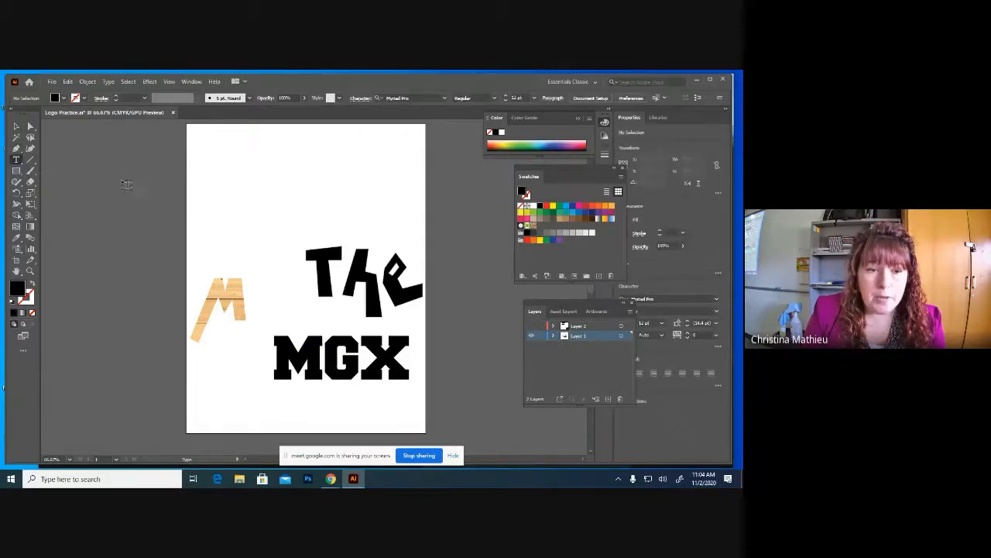
{"action": "left_click", "coordinate": [531, 326]}
{"action": "left_click", "coordinate": [577, 326]}
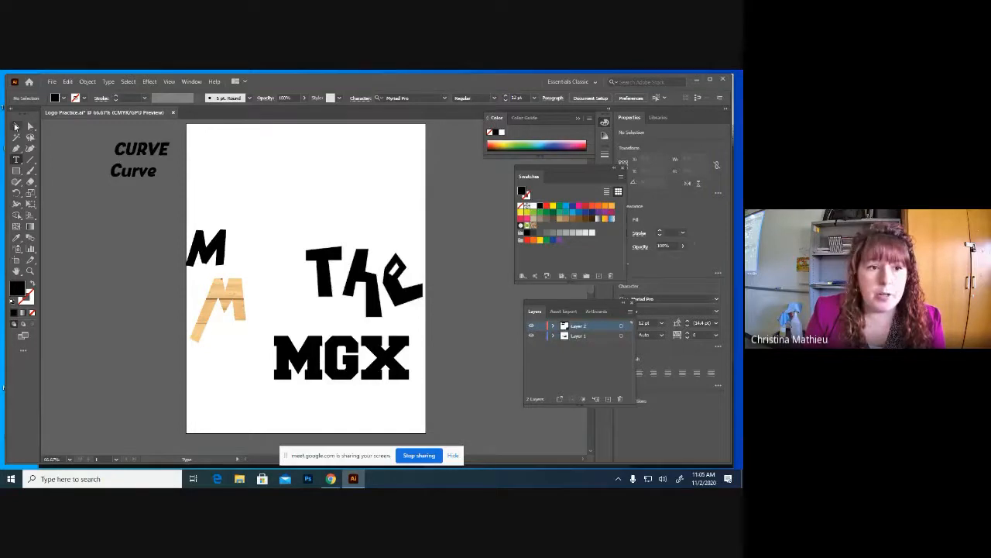
{"action": "left_click", "coordinate": [15, 126]}
{"action": "left_click", "coordinate": [146, 150]}
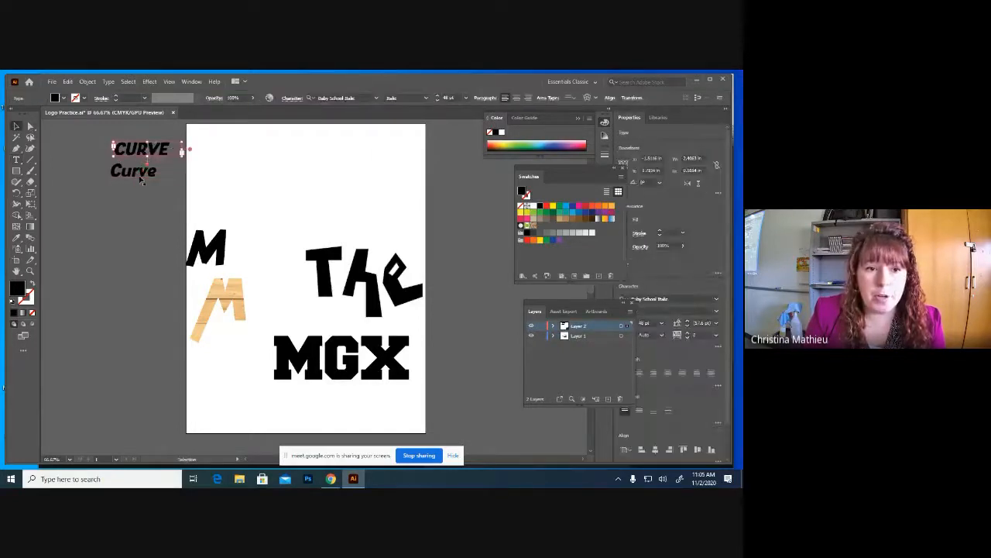
{"action": "left_click", "coordinate": [138, 172]}
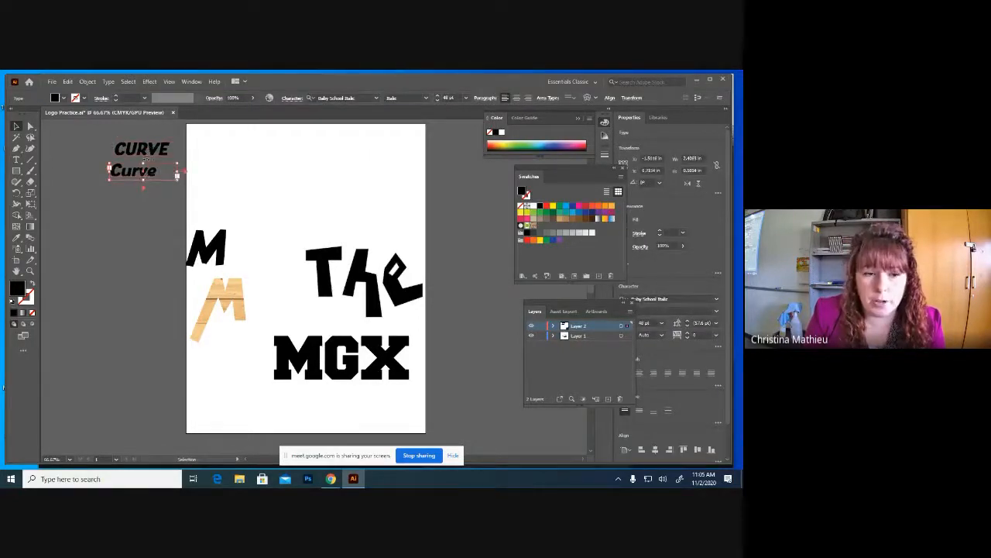
Step: Add the text "Curve" in Myriad Pro below the two italic curve texts and enlarge it to 42 pt
{"action": "left_click", "coordinate": [16, 159]}
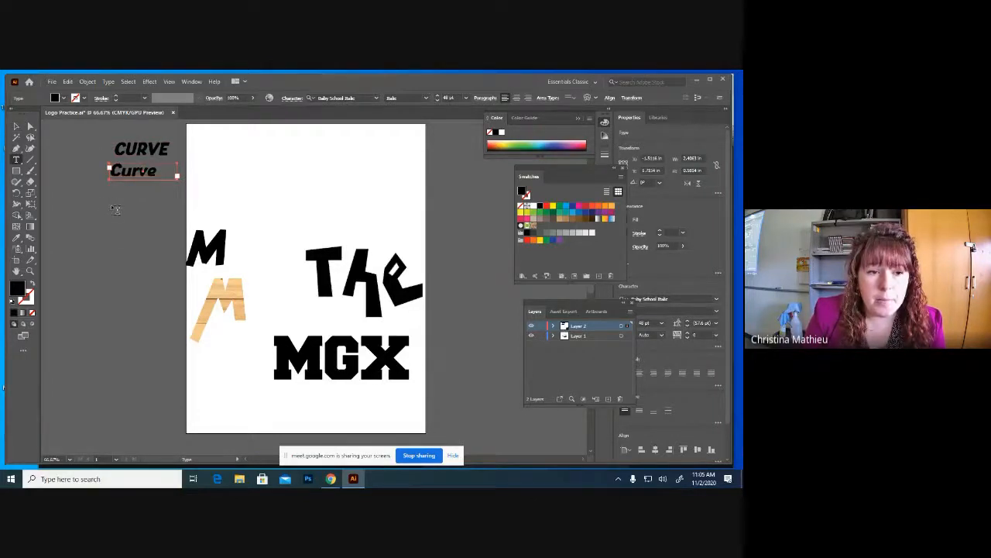
{"action": "left_click", "coordinate": [111, 204]}
{"action": "key", "text": "BackSpace"}
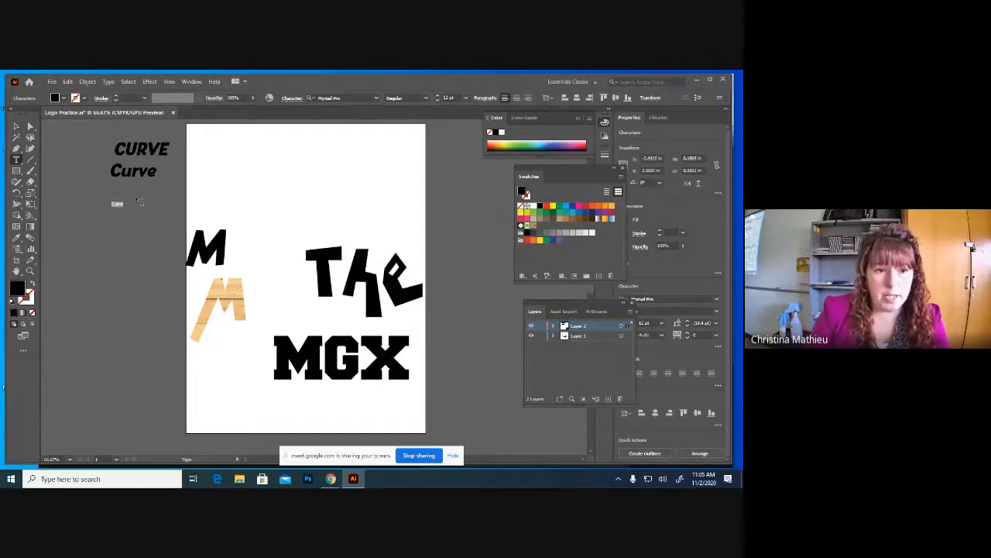
{"action": "left_click", "coordinate": [438, 98]}
{"action": "left_click", "coordinate": [438, 98]}
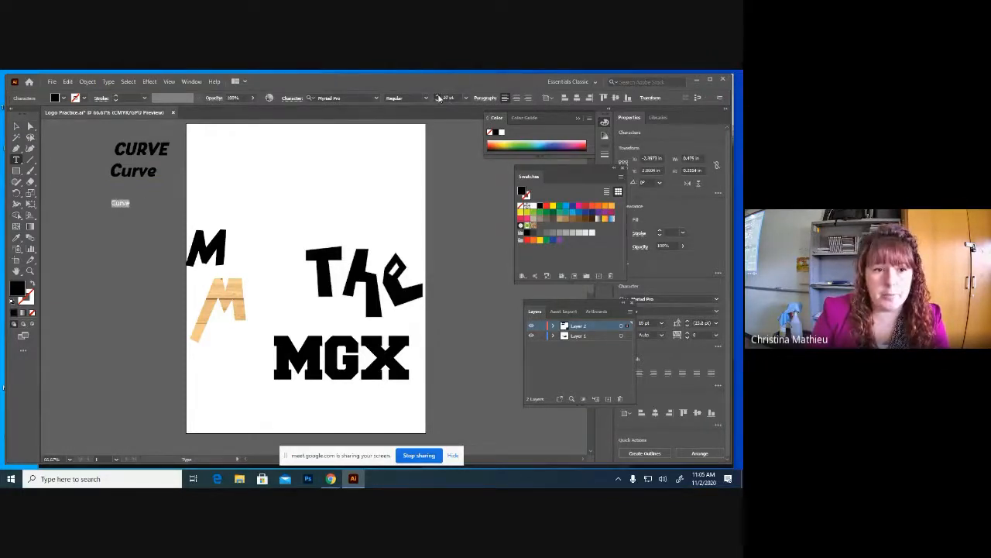
{"action": "left_click", "coordinate": [438, 97]}
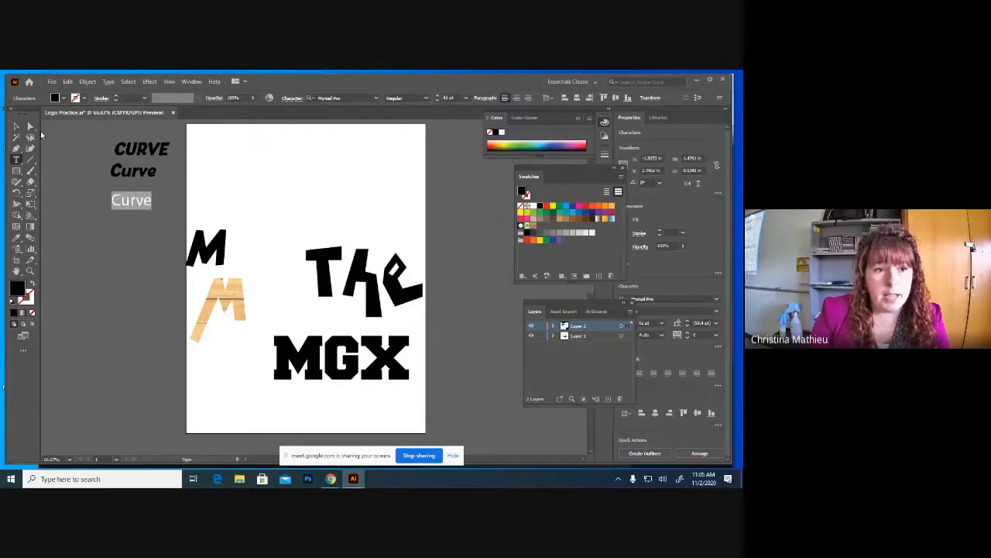
{"action": "left_click", "coordinate": [16, 126]}
{"action": "left_click", "coordinate": [68, 160]}
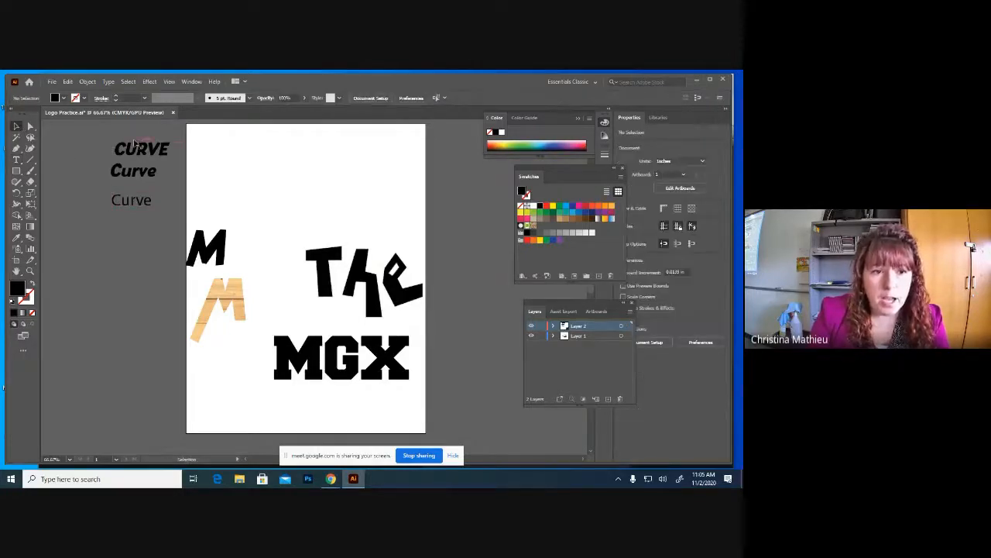
Step: Draw a closed arch about 2.6 in wide and 1.05 in tall above the lettering with the Pen tool, with no fill and a black stroke
{"action": "left_click", "coordinate": [17, 150]}
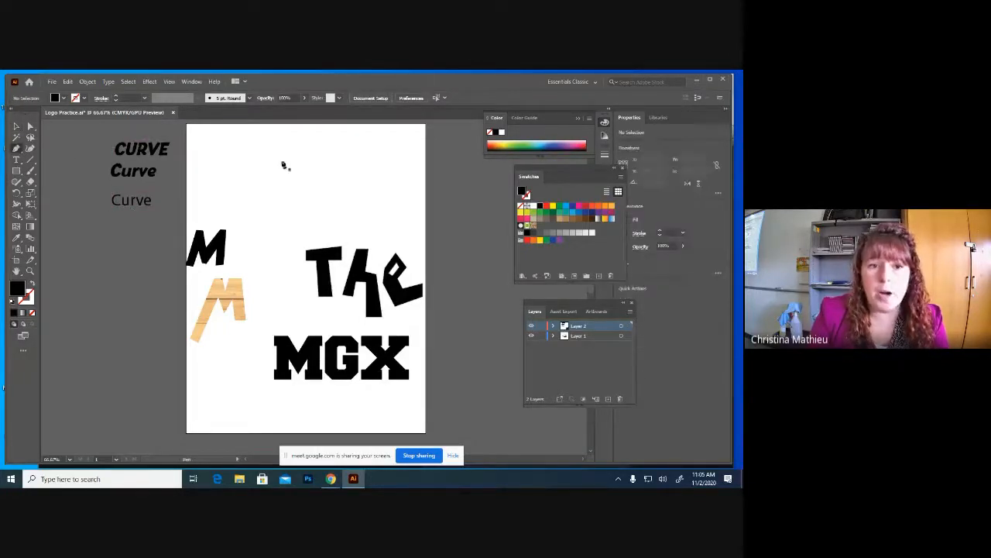
{"action": "left_click", "coordinate": [236, 170]}
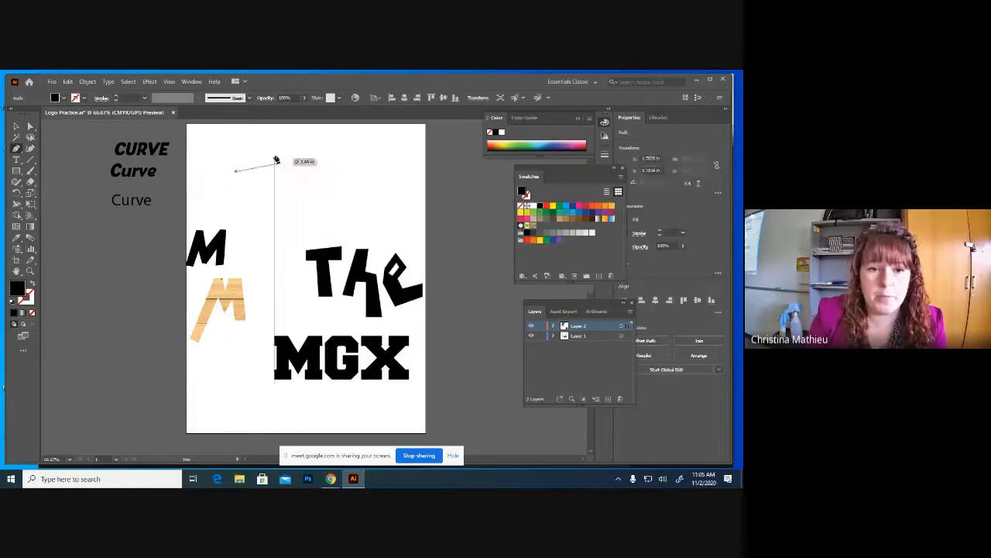
{"action": "left_click_drag", "start_coordinate": [281, 144], "coordinate": [312, 178]}
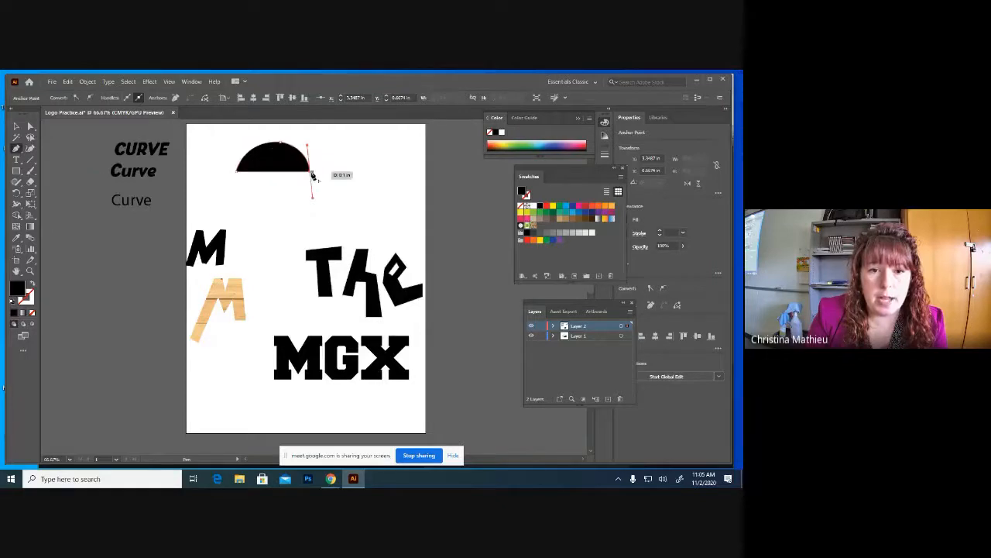
{"action": "left_click", "coordinate": [243, 175]}
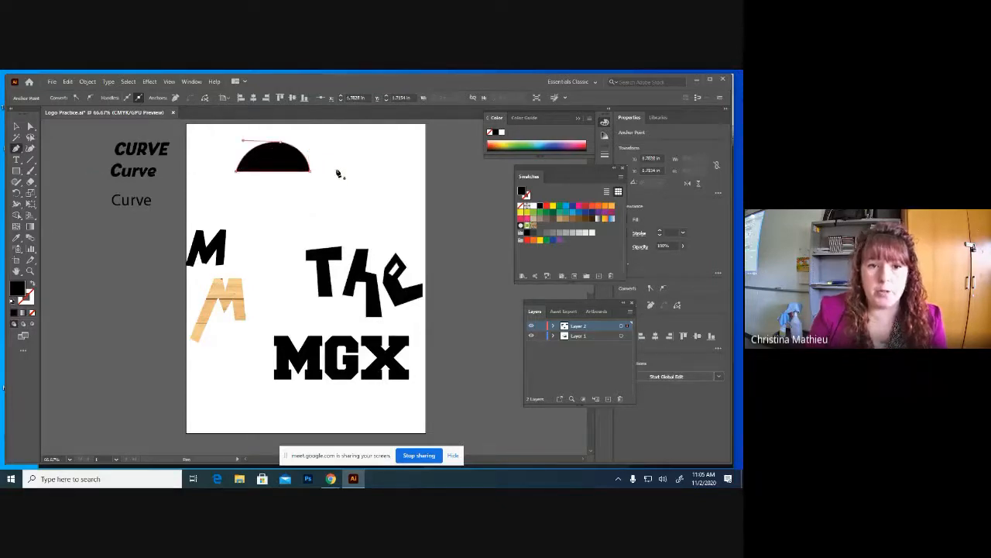
{"action": "left_click", "coordinate": [33, 287]}
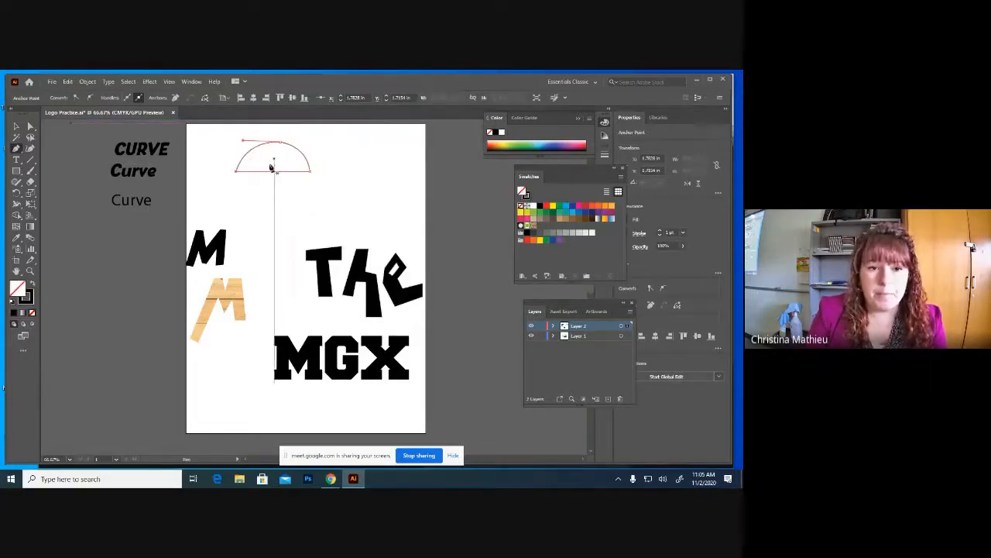
{"action": "key", "text": "v"}
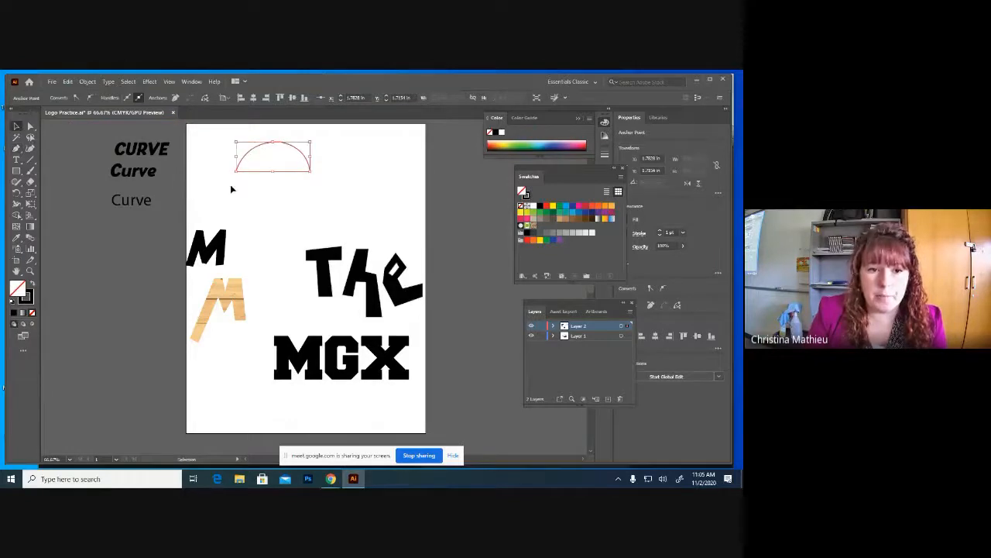
{"action": "left_click", "coordinate": [241, 165]}
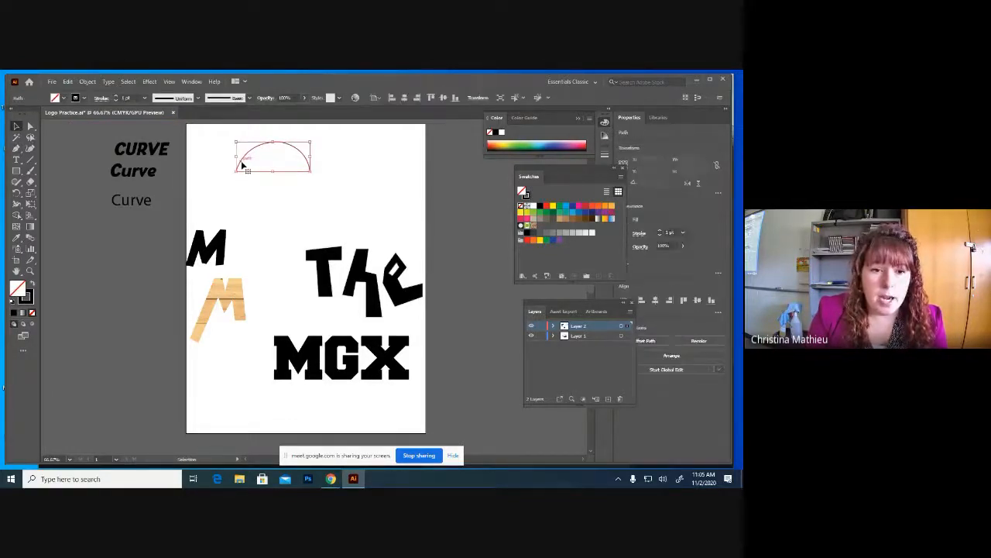
Step: Move the uppercase CURVE text slightly to the right, still above the other two curve texts, and deselect it
{"action": "left_click", "coordinate": [166, 151]}
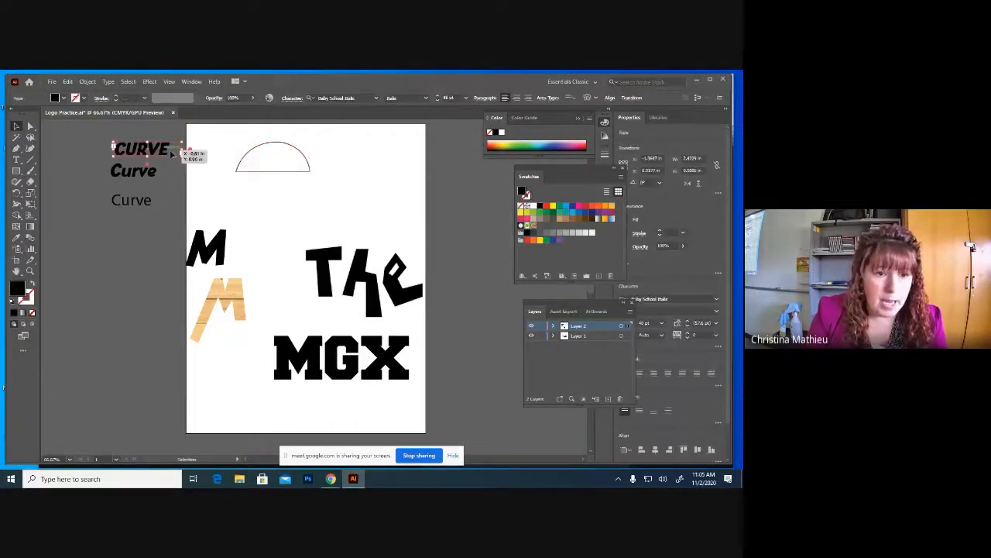
{"action": "mouse_move", "coordinate": [156, 151]}
{"action": "left_mouse_down"}
{"action": "mouse_move", "coordinate": [211, 158]}
{"action": "mouse_move", "coordinate": [151, 149]}
{"action": "mouse_move", "coordinate": [143, 161]}
{"action": "left_mouse_up"}
{"action": "left_click", "coordinate": [197, 181]}
{"action": "left_click", "coordinate": [106, 148]}
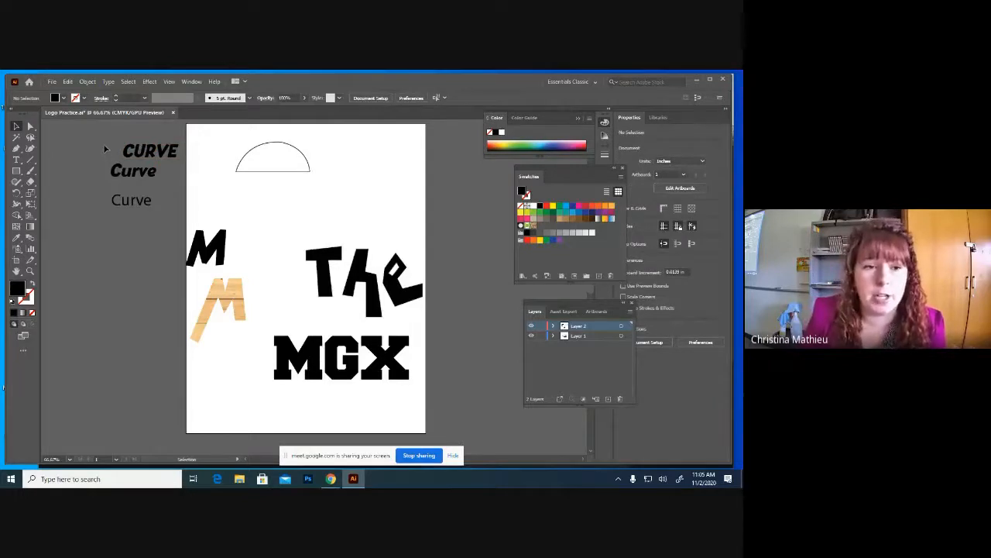
Step: Send the three curve texts beside the artboard to the back, and select the arch path
{"action": "left_click_drag", "start_coordinate": [91, 142], "coordinate": [160, 214]}
{"action": "right_click", "coordinate": [144, 149]}
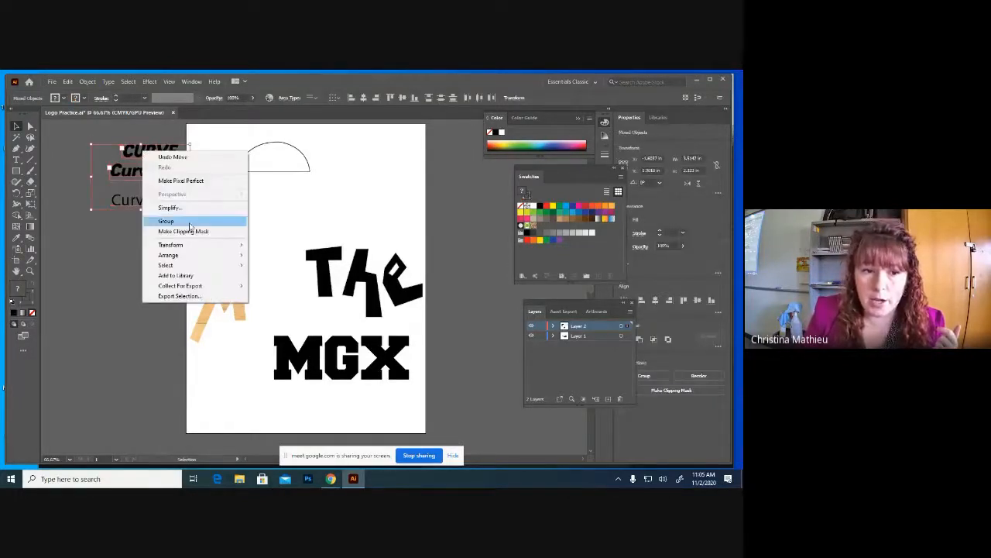
{"action": "mouse_move", "coordinate": [209, 257]}
{"action": "left_click", "coordinate": [280, 287]}
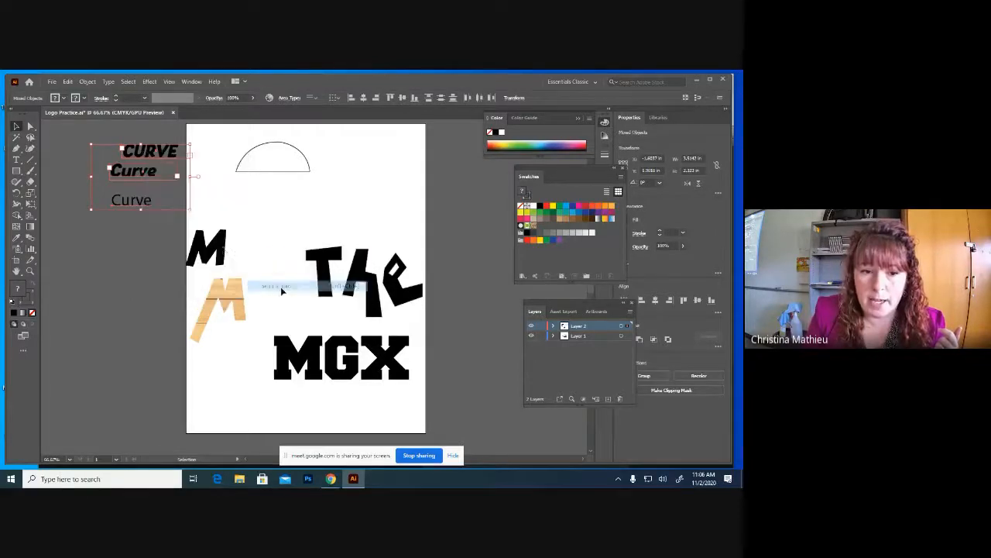
{"action": "left_click", "coordinate": [241, 172]}
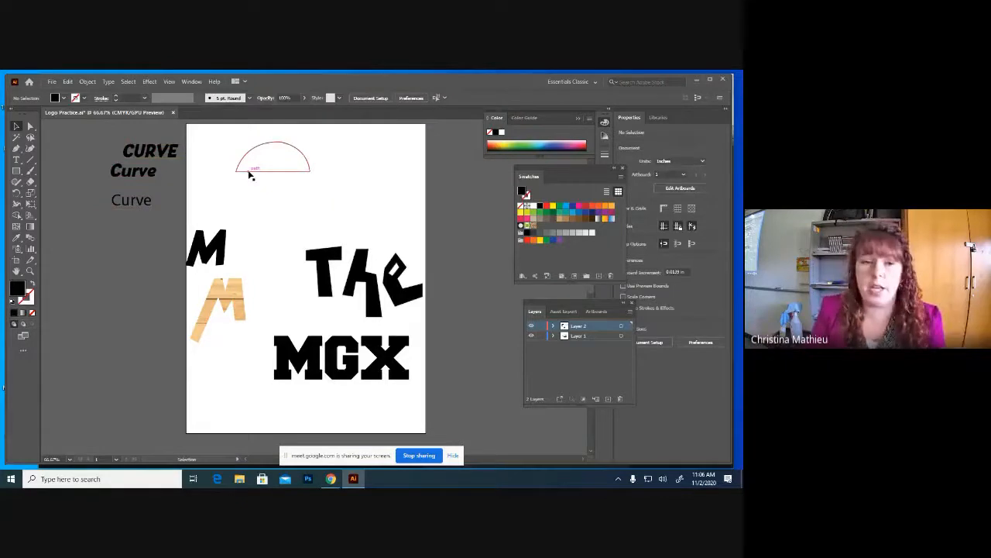
{"action": "left_click", "coordinate": [249, 175]}
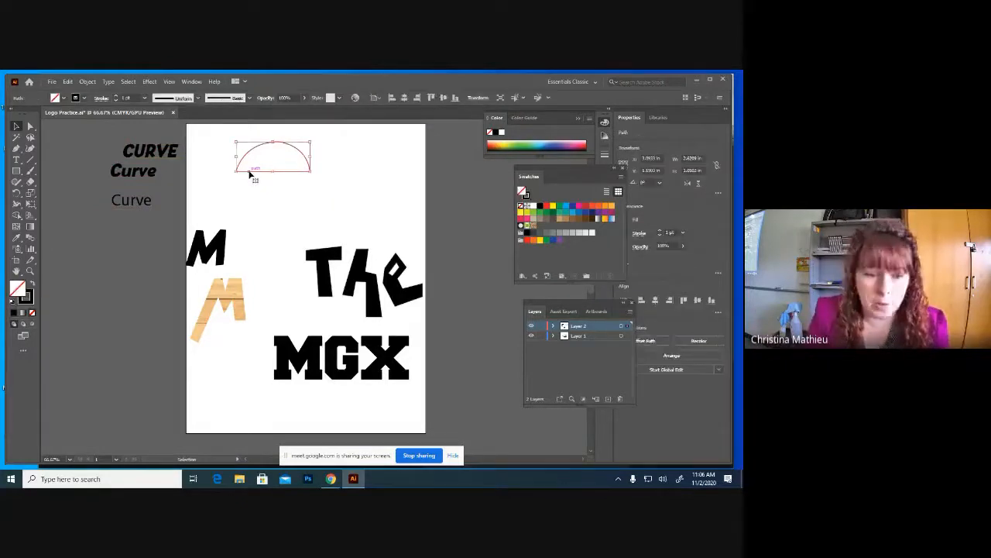
Step: Move the uppercase CURVE text together with the arch to the right until the text sits on the artboard, and deselect both
{"action": "left_click", "coordinate": [174, 153], "text": "shift"}
{"action": "left_click_drag", "start_coordinate": [173, 153], "coordinate": [243, 155]}
{"action": "left_click", "coordinate": [292, 200]}
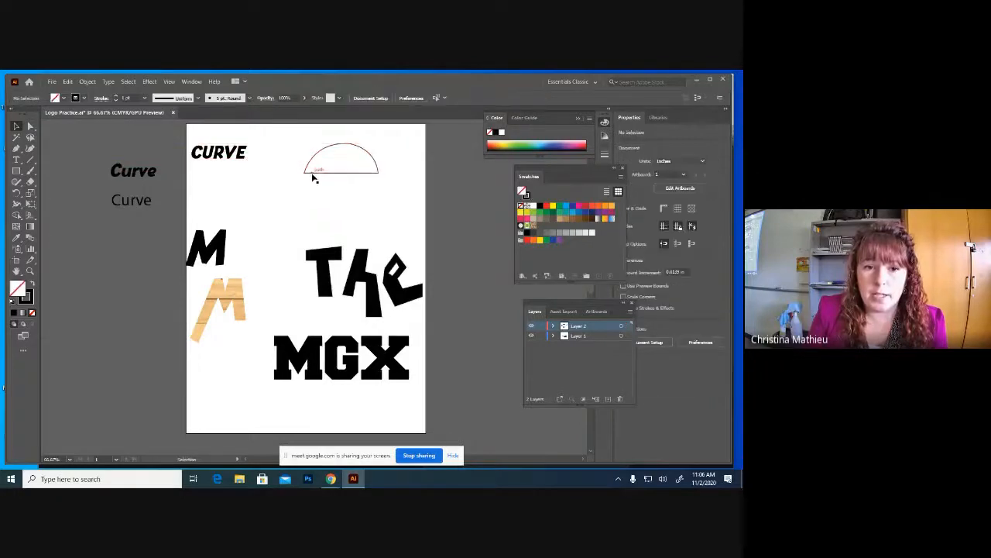
Step: Try warping the uppercase CURVE text into the arch with Envelope Distort, Make with Top Object, and undo it
{"action": "left_click", "coordinate": [308, 172]}
{"action": "left_click", "coordinate": [244, 155], "text": "shift"}
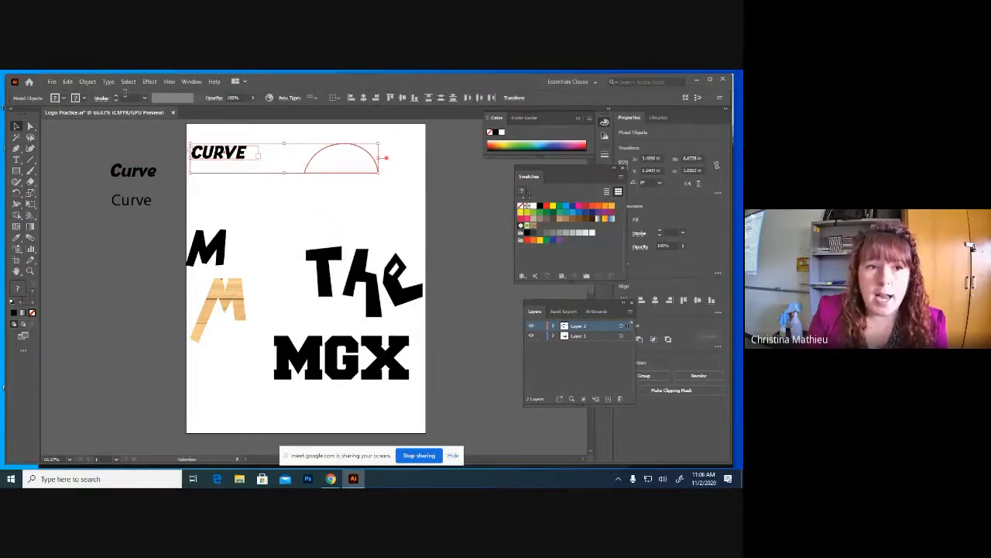
{"action": "left_click", "coordinate": [88, 82]}
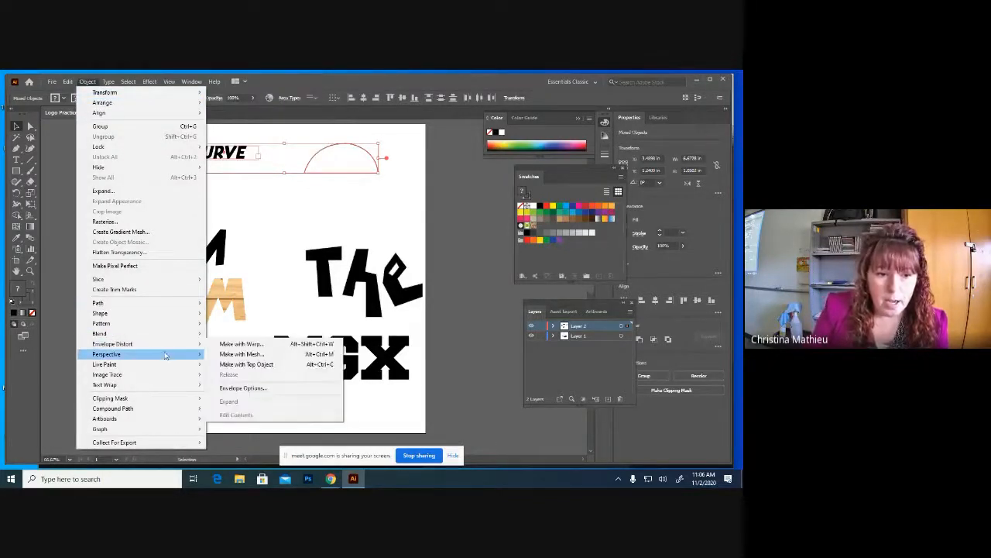
{"action": "mouse_move", "coordinate": [100, 346]}
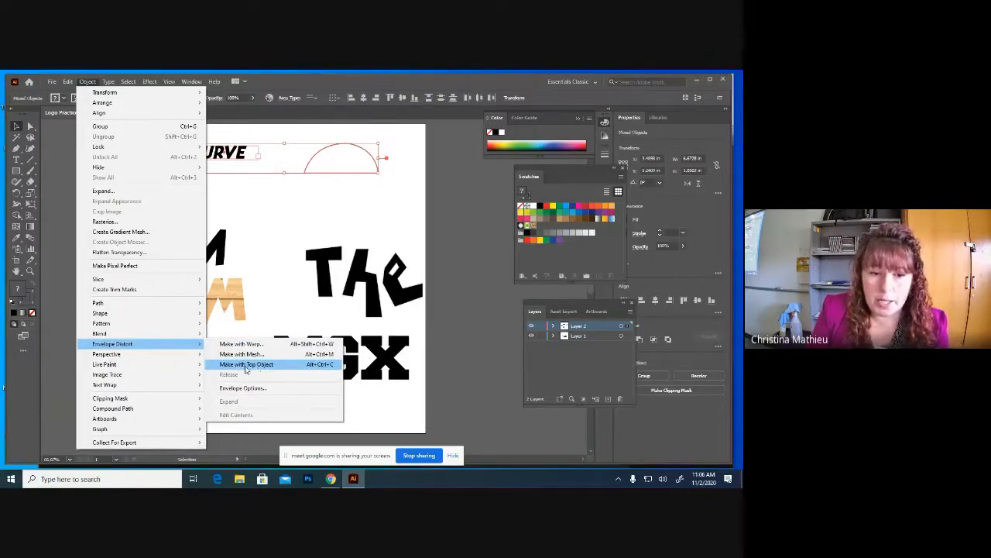
{"action": "left_click", "coordinate": [243, 367]}
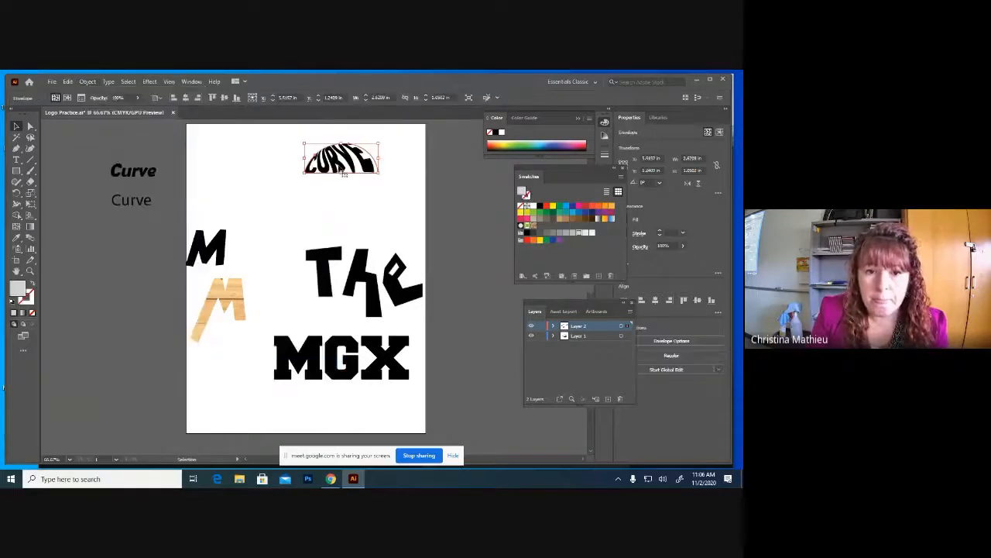
{"action": "left_click", "coordinate": [402, 178]}
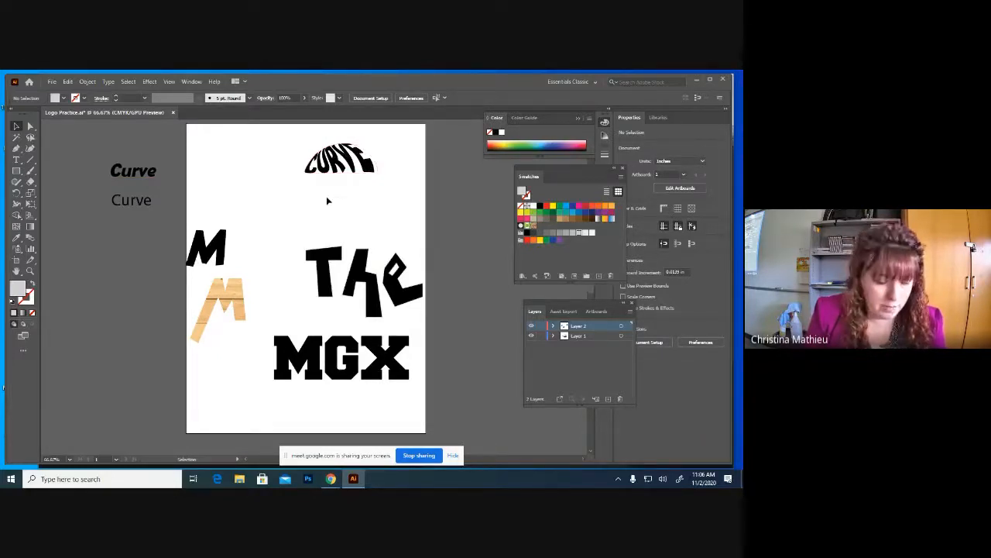
{"action": "key", "text": "ctrl+z"}
Step: Move the italic Curve text below the uppercase CURVE text, and try warping it into the arch with the top-object Envelope Distort
{"action": "left_click_drag", "start_coordinate": [133, 171], "coordinate": [221, 179]}
{"action": "left_click", "coordinate": [313, 174]}
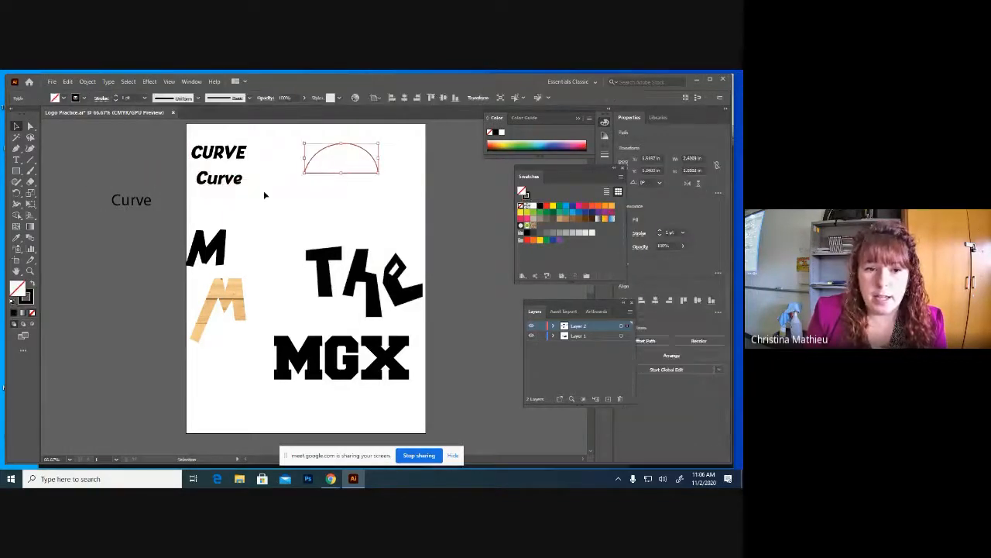
{"action": "left_click", "coordinate": [231, 182], "text": "shift"}
{"action": "left_click", "coordinate": [83, 83]}
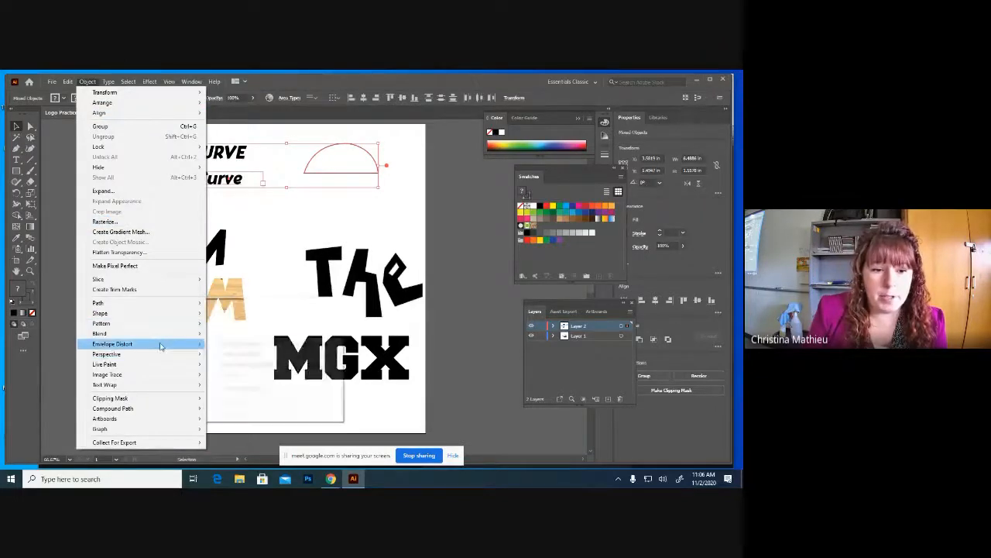
{"action": "mouse_move", "coordinate": [159, 343]}
{"action": "left_click", "coordinate": [232, 366]}
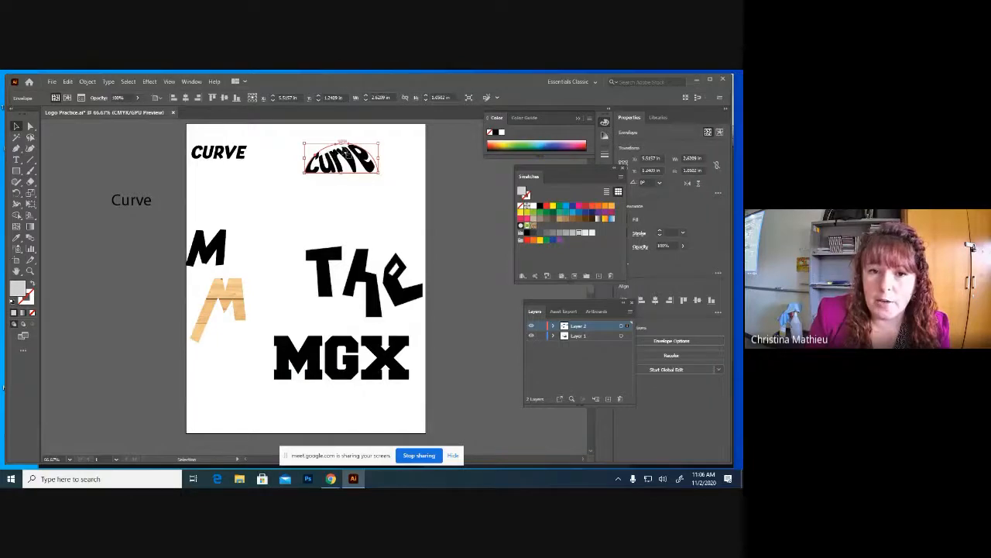
{"action": "left_click", "coordinate": [383, 171]}
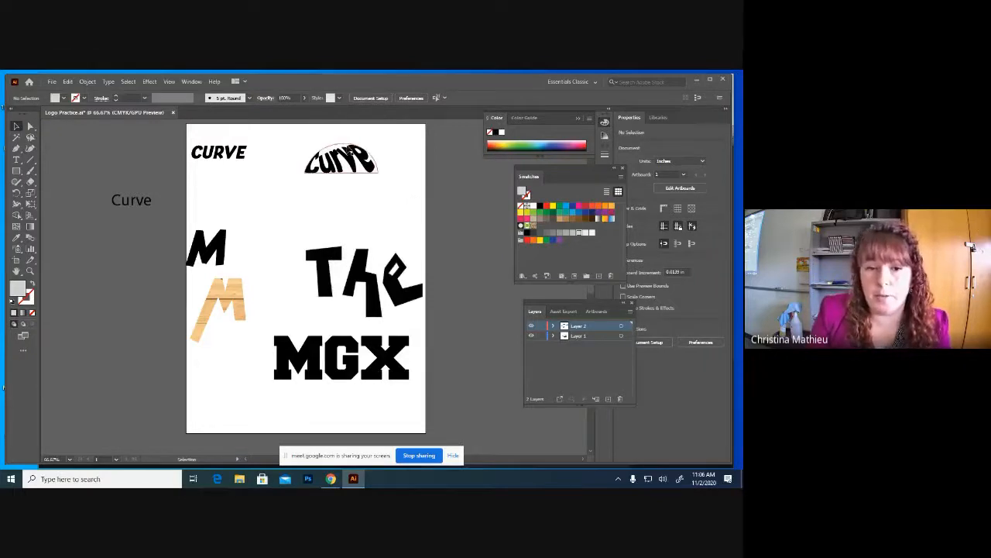
{"action": "key", "text": "ctrl+z"}
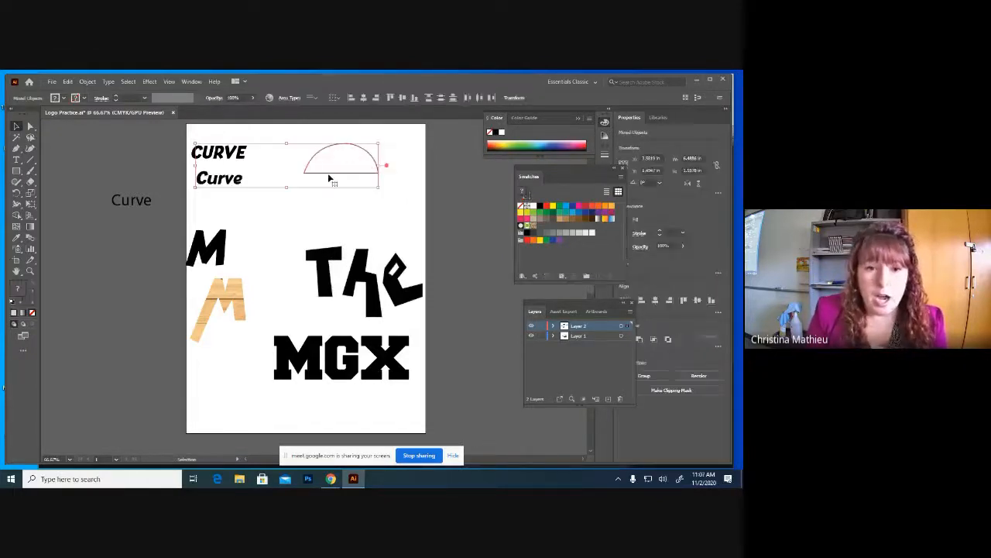
Step: Try warping the Myriad Pro Curve text beside the artboard into the arch with Envelope Distort, and undo the warp
{"action": "left_click", "coordinate": [305, 212]}
{"action": "left_click", "coordinate": [323, 173]}
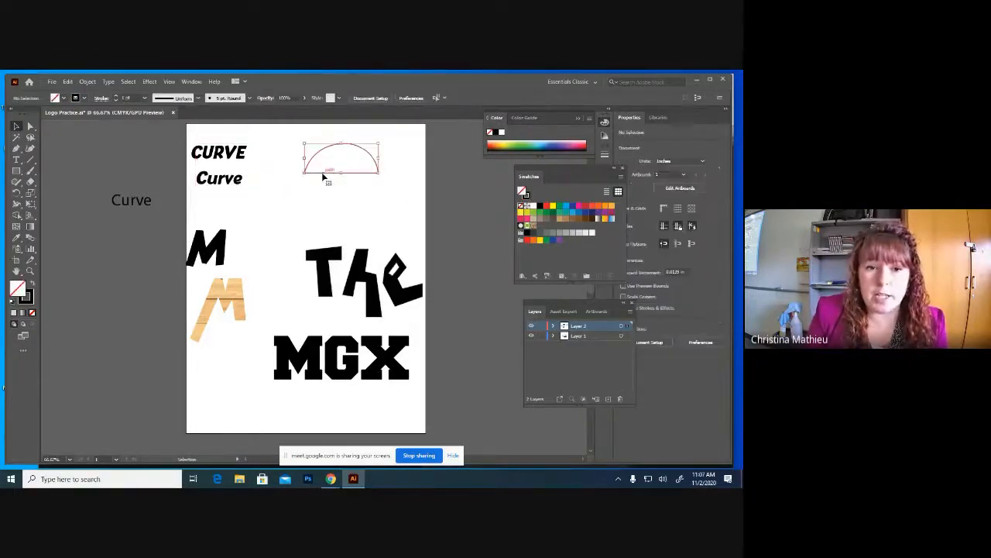
{"action": "left_click", "coordinate": [142, 206], "text": "shift"}
{"action": "right_click", "coordinate": [144, 205]}
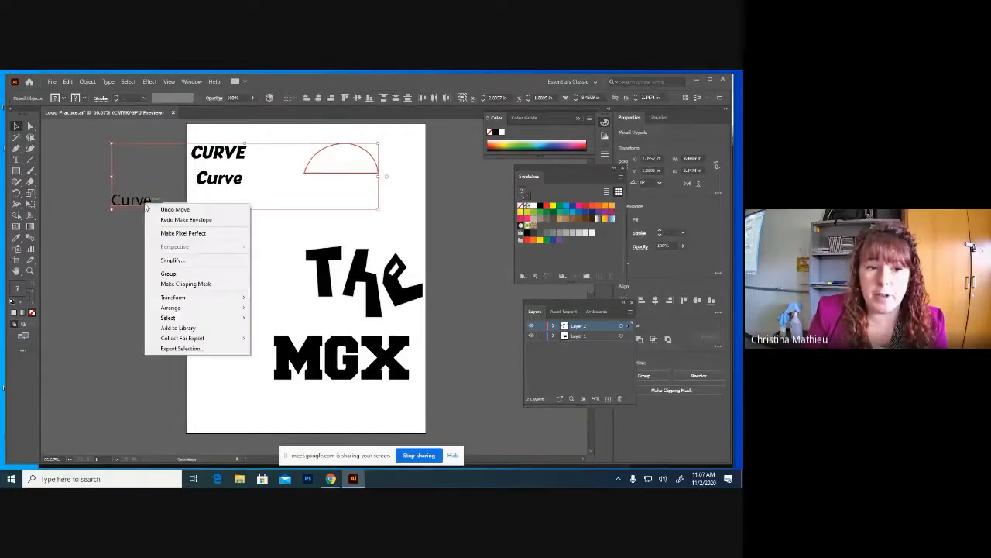
{"action": "left_click", "coordinate": [175, 209]}
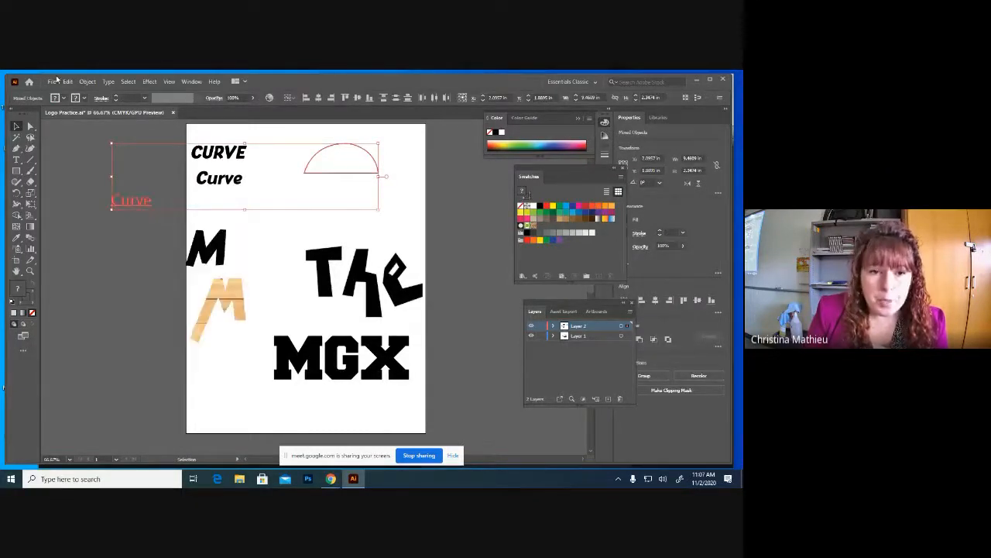
{"action": "left_click", "coordinate": [86, 82]}
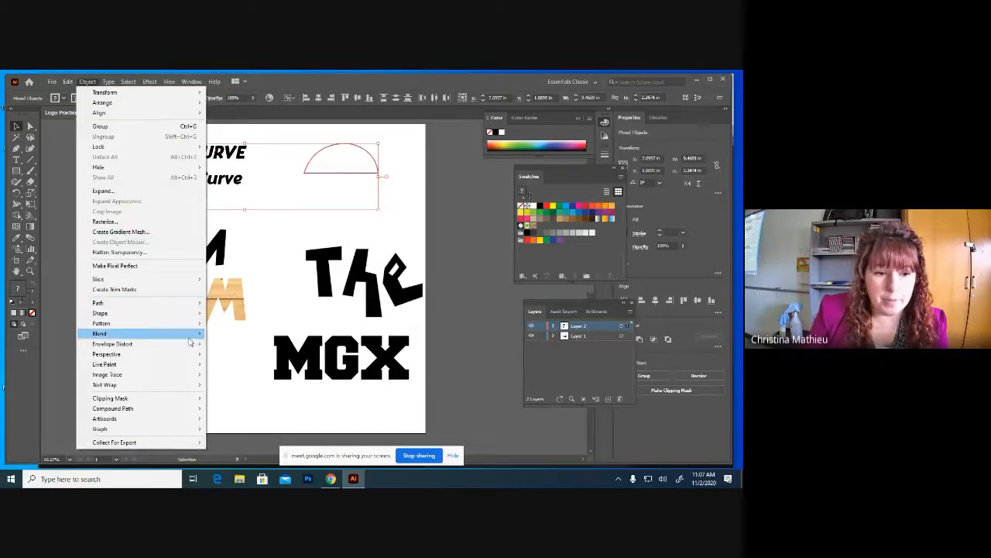
{"action": "mouse_move", "coordinate": [189, 336]}
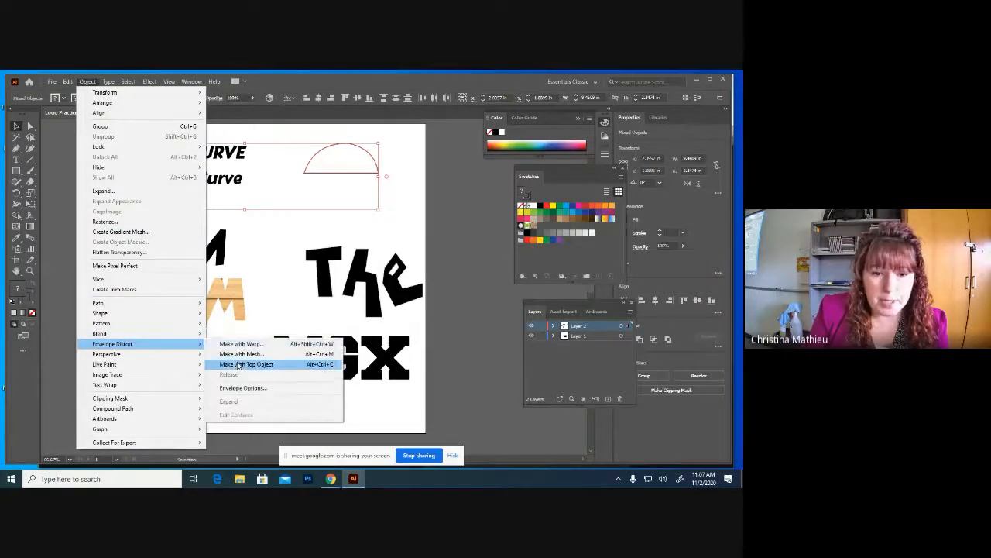
{"action": "left_click", "coordinate": [237, 364]}
{"action": "left_click", "coordinate": [402, 162]}
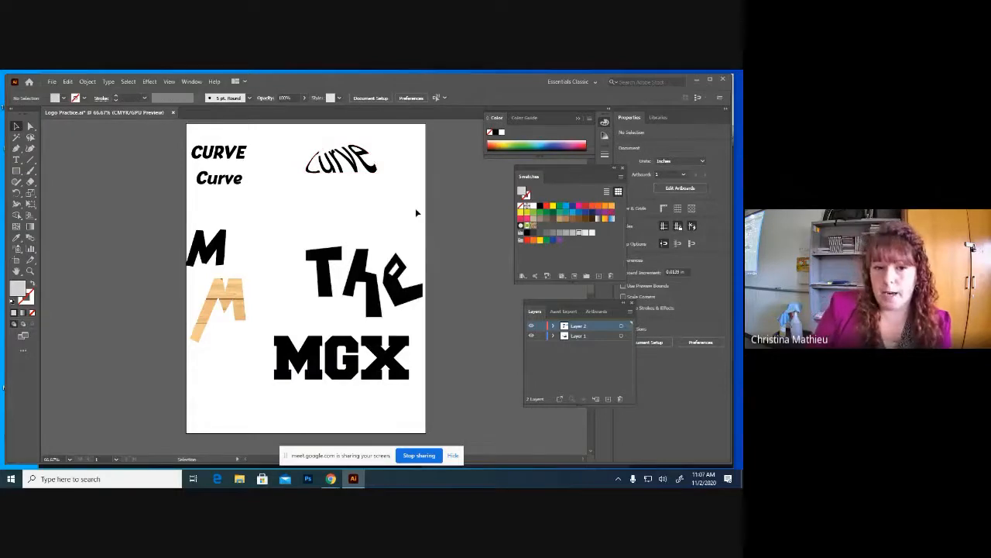
{"action": "key", "text": "ctrl+z"}
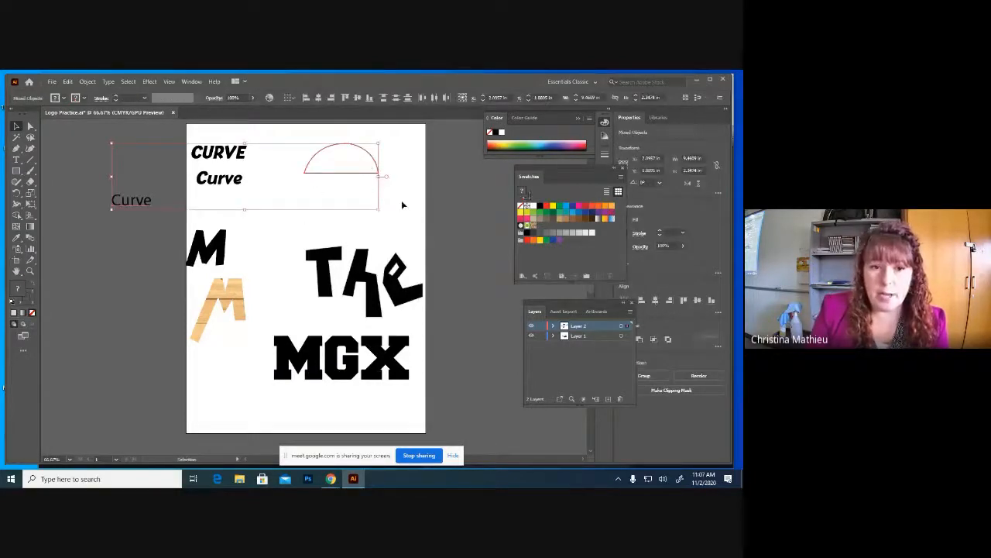
Step: Move the arch up and closer to the uppercase CURVE text, and place a copy of that text below the arch
{"action": "left_click", "coordinate": [402, 203]}
{"action": "left_click_drag", "start_coordinate": [319, 173], "coordinate": [280, 161]}
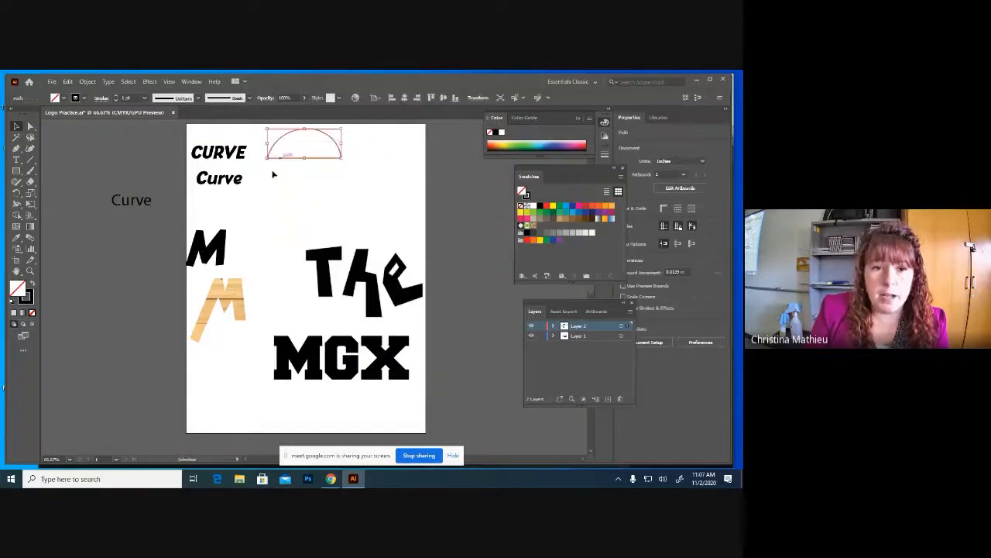
{"action": "left_click", "coordinate": [235, 155]}
{"action": "key", "text": "ctrl+c"}
{"action": "key", "text": "ctrl+v"}
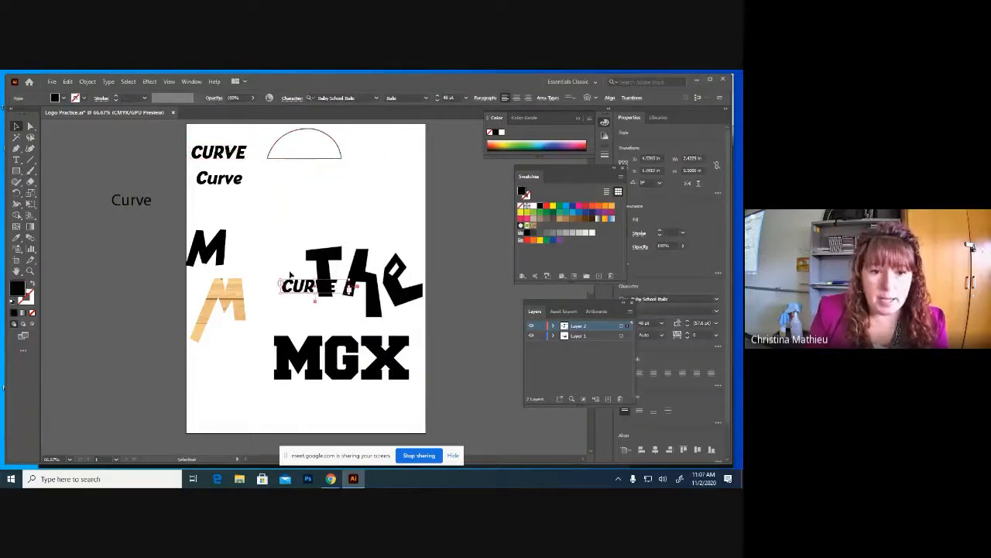
{"action": "left_click_drag", "start_coordinate": [290, 275], "coordinate": [269, 161]}
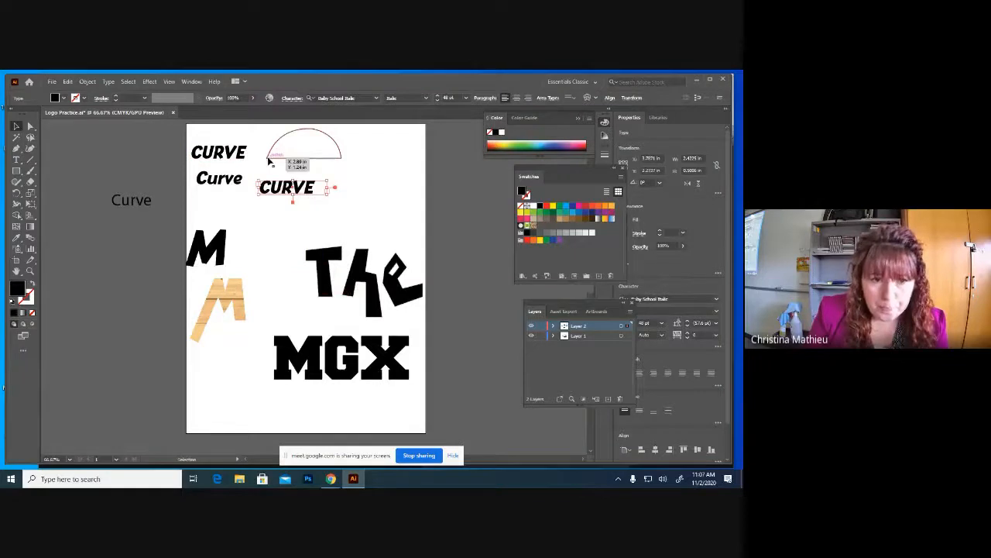
Step: Warp the original uppercase CURVE text into the arch using Envelope Distort, Make with Top Object
{"action": "left_click", "coordinate": [267, 158]}
{"action": "left_click", "coordinate": [238, 153], "text": "shift"}
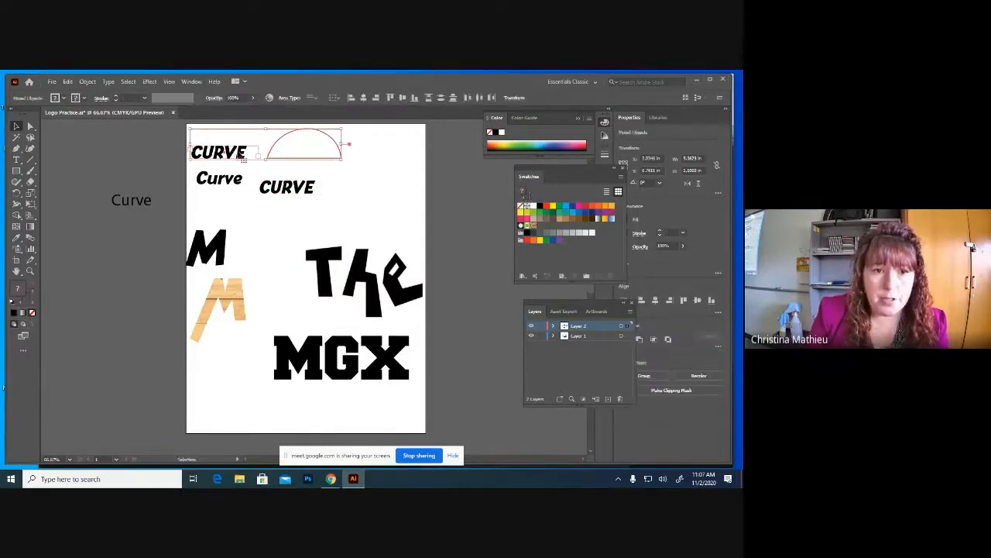
{"action": "left_click", "coordinate": [87, 81]}
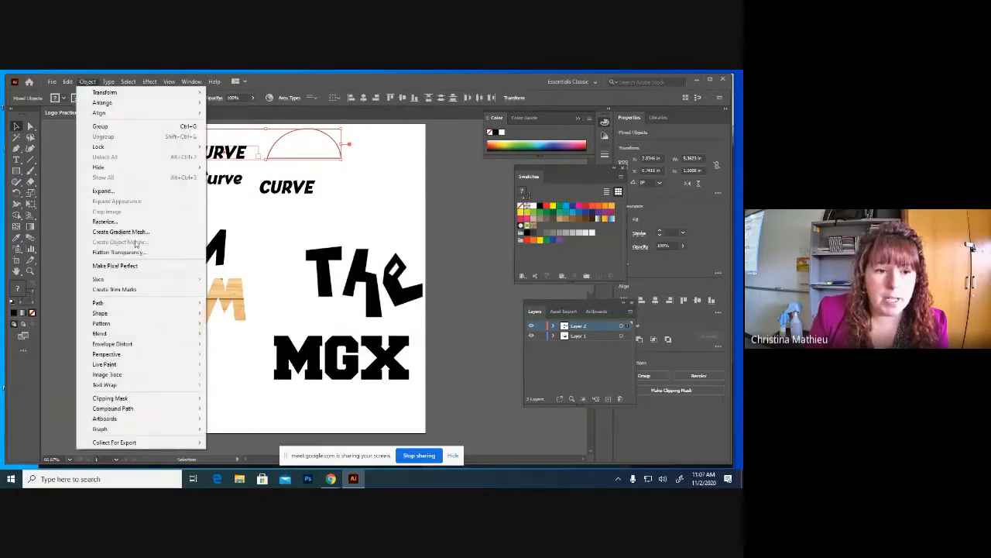
{"action": "mouse_move", "coordinate": [174, 349]}
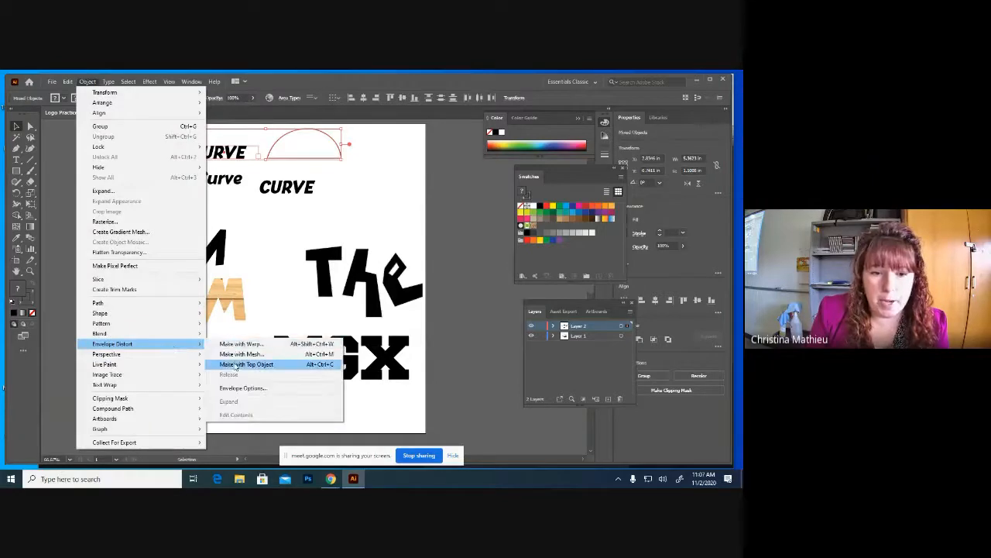
{"action": "left_click", "coordinate": [235, 366]}
Step: Shift the copied CURVE text slightly under the arched lettering, send it to the back, and deselect it
{"action": "left_click_drag", "start_coordinate": [301, 189], "coordinate": [303, 195]}
{"action": "right_click", "coordinate": [303, 194]}
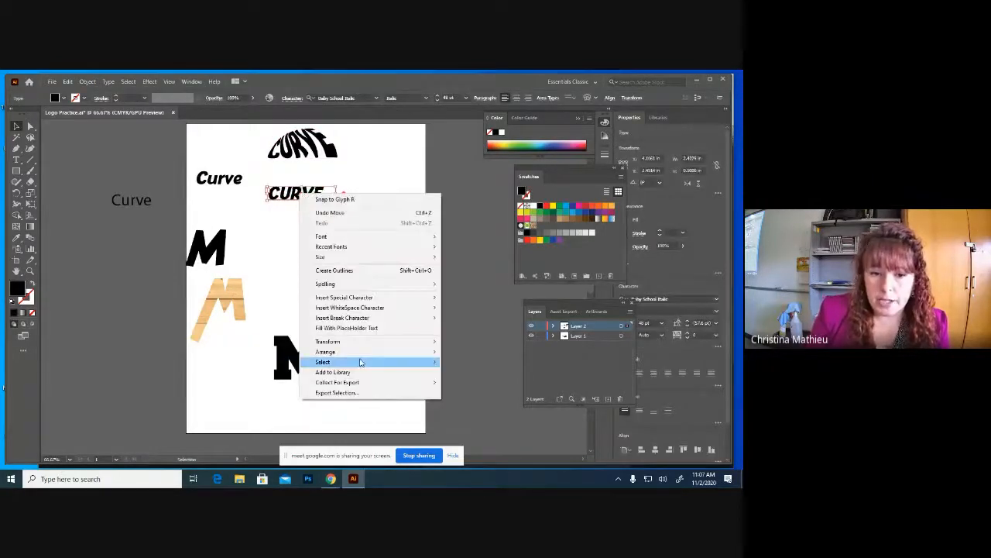
{"action": "mouse_move", "coordinate": [371, 354]}
{"action": "left_click", "coordinate": [466, 381]}
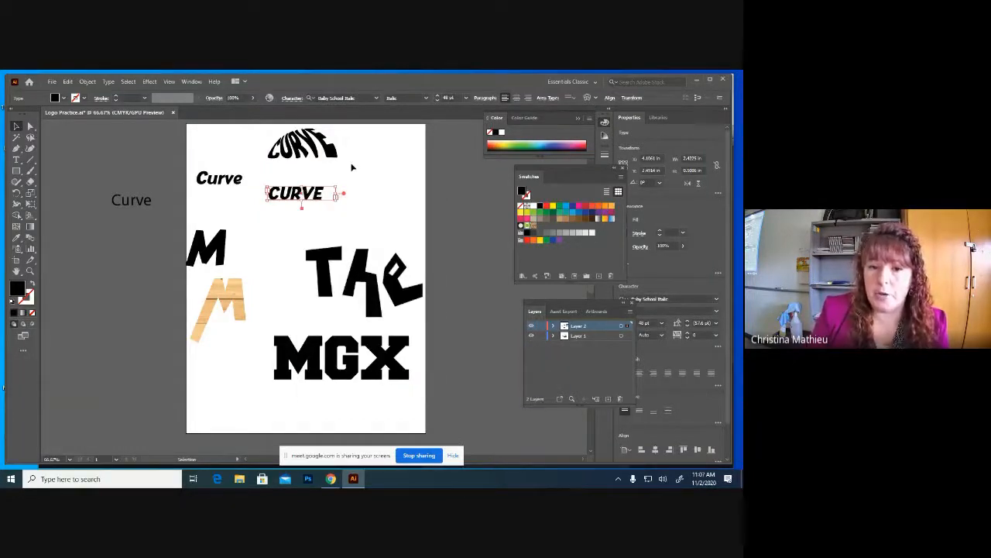
{"action": "left_click", "coordinate": [386, 156]}
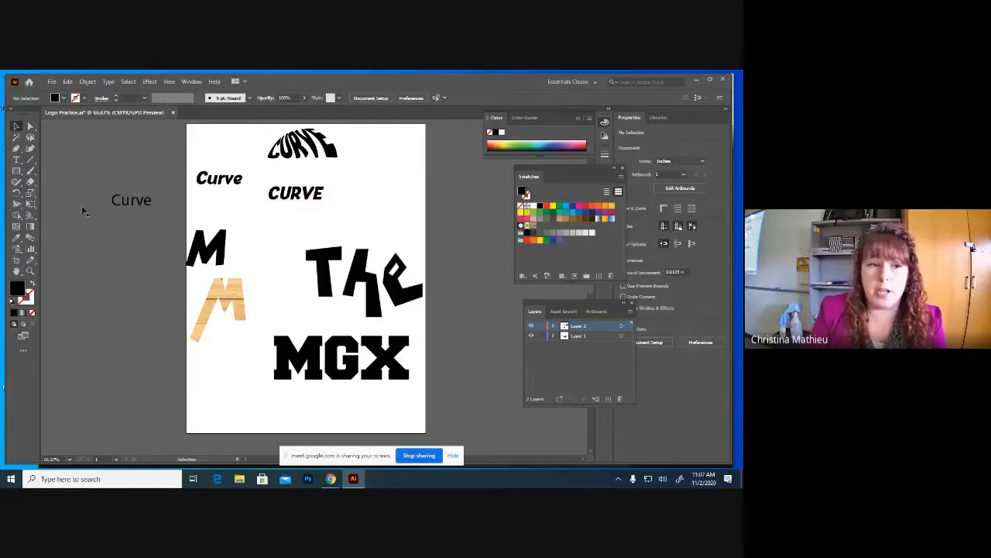
Step: Draw a black-filled hexagon about 2.3 in wide beside the copied CURVE text with the Polygon tool
{"action": "left_click", "coordinate": [16, 169]}
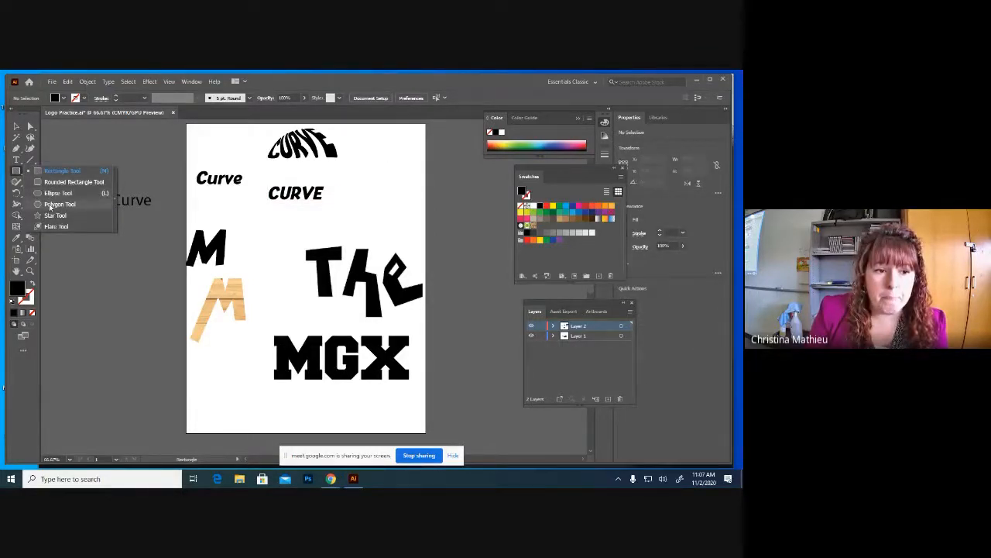
{"action": "left_click", "coordinate": [56, 203]}
{"action": "left_click_drag", "start_coordinate": [360, 147], "coordinate": [338, 189]}
{"action": "key", "text": "v"}
Step: Send the copied CURVE text to the back so it lies behind the hexagon in stacking order
{"action": "left_click", "coordinate": [298, 193]}
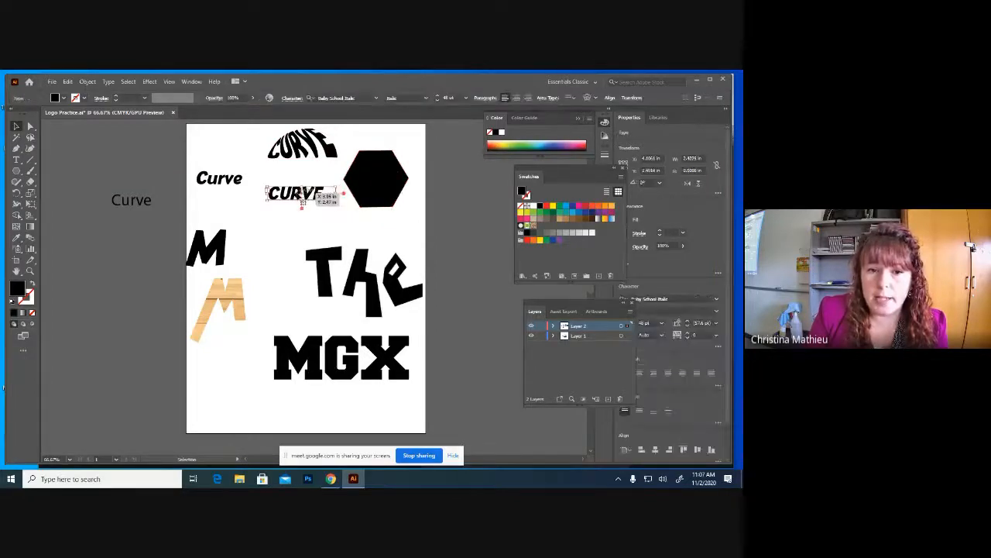
{"action": "right_click", "coordinate": [299, 193]}
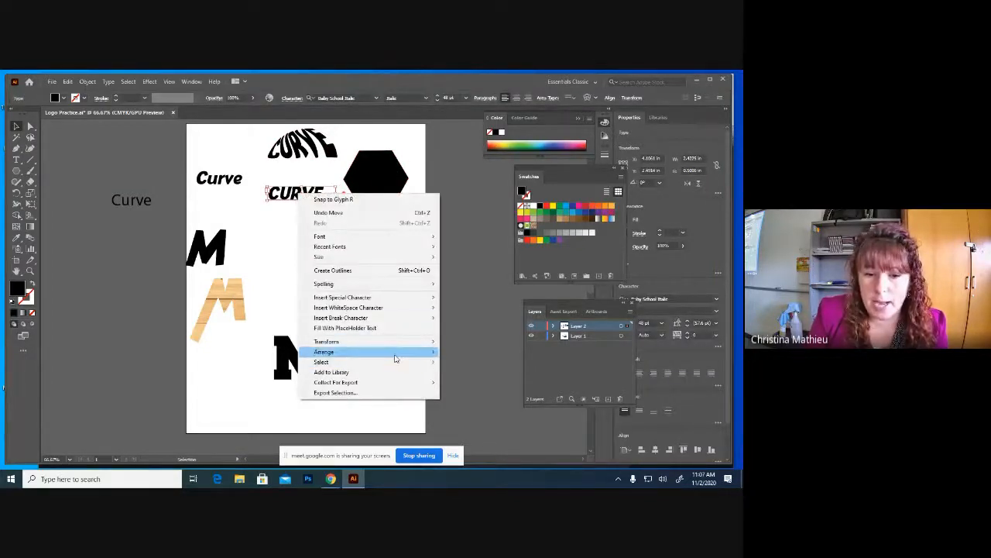
{"action": "mouse_move", "coordinate": [409, 353]}
{"action": "left_click", "coordinate": [469, 381]}
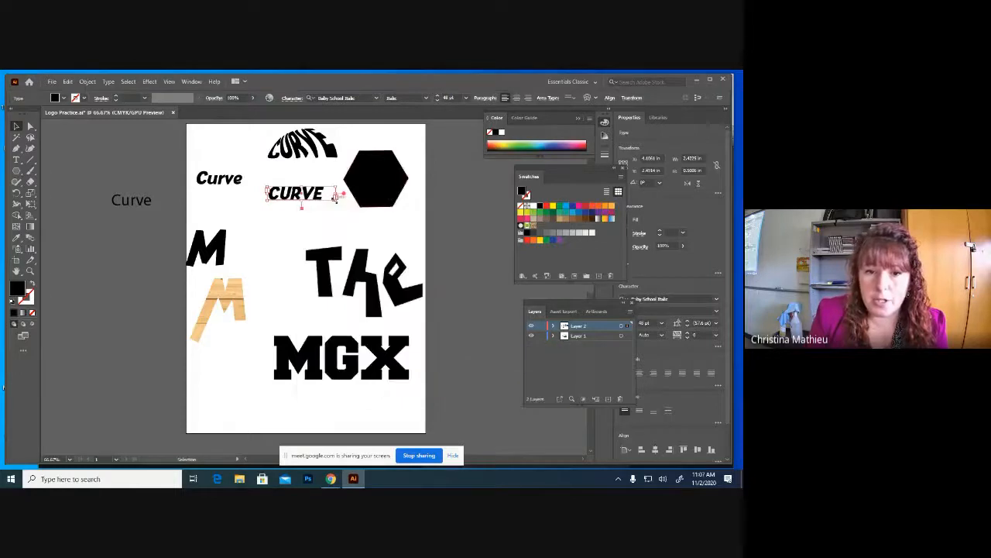
Step: Warp the copied CURVE text into the hexagon using Envelope Distort, Make with Top Object, and deselect it
{"action": "left_click", "coordinate": [388, 197]}
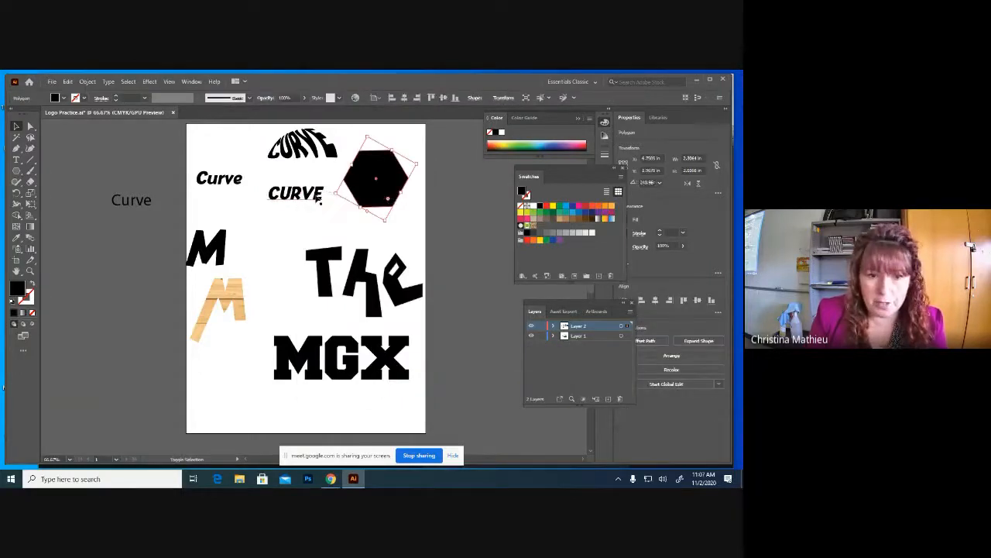
{"action": "left_click", "coordinate": [319, 197], "text": "shift"}
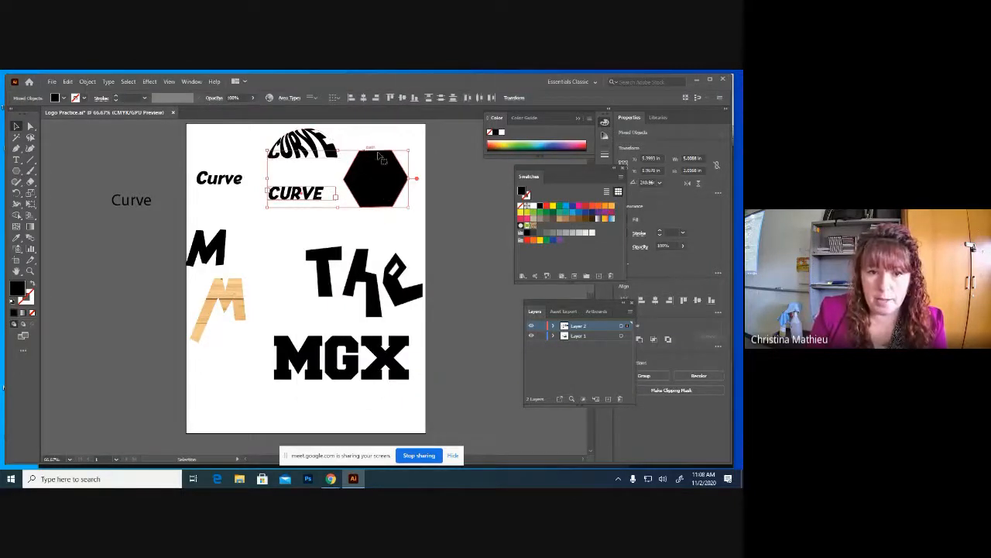
{"action": "left_click", "coordinate": [87, 81]}
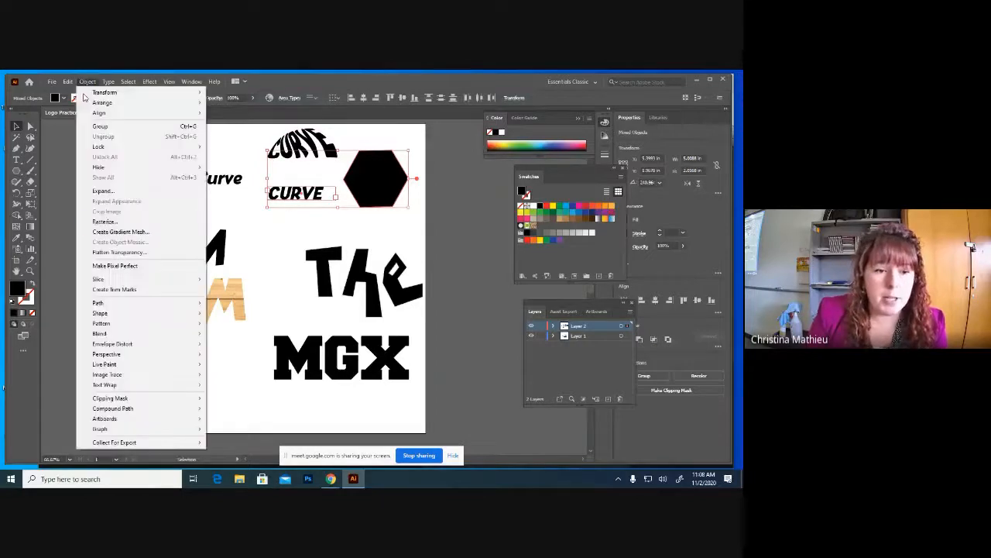
{"action": "mouse_move", "coordinate": [163, 347]}
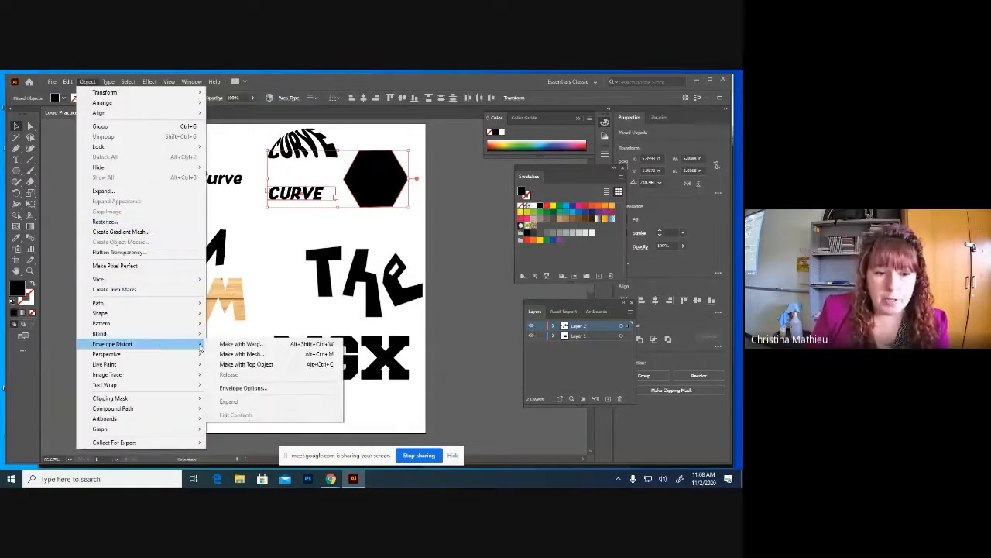
{"action": "left_click", "coordinate": [246, 364]}
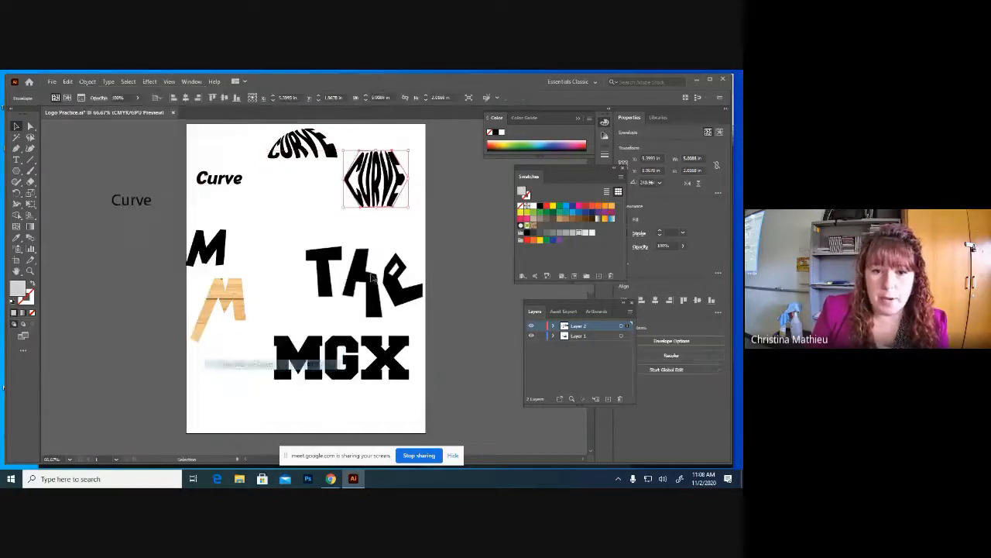
{"action": "left_click", "coordinate": [454, 197]}
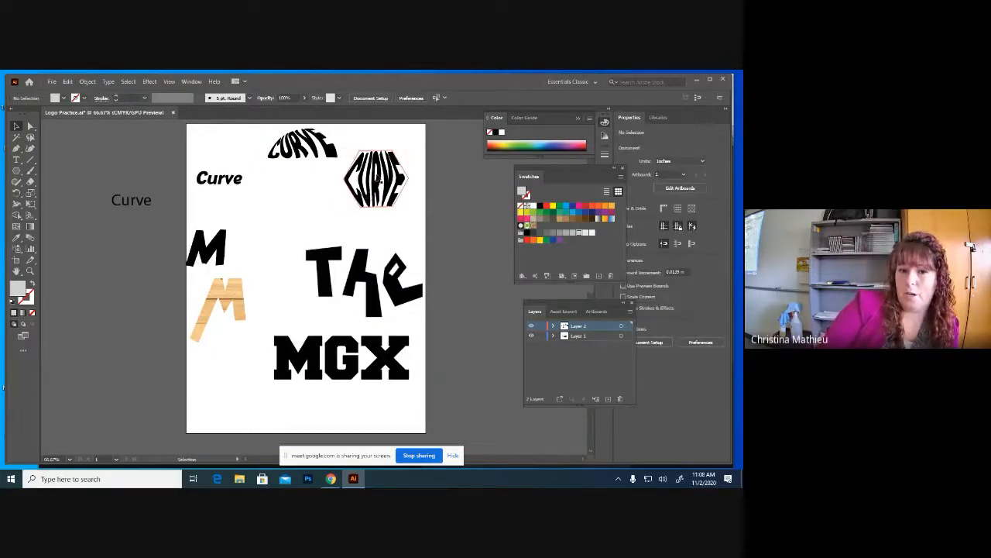
Step: Draw two lens flares across the lettering with the Flare tool, leaving the flare options unchanged
{"action": "left_click", "coordinate": [16, 170]}
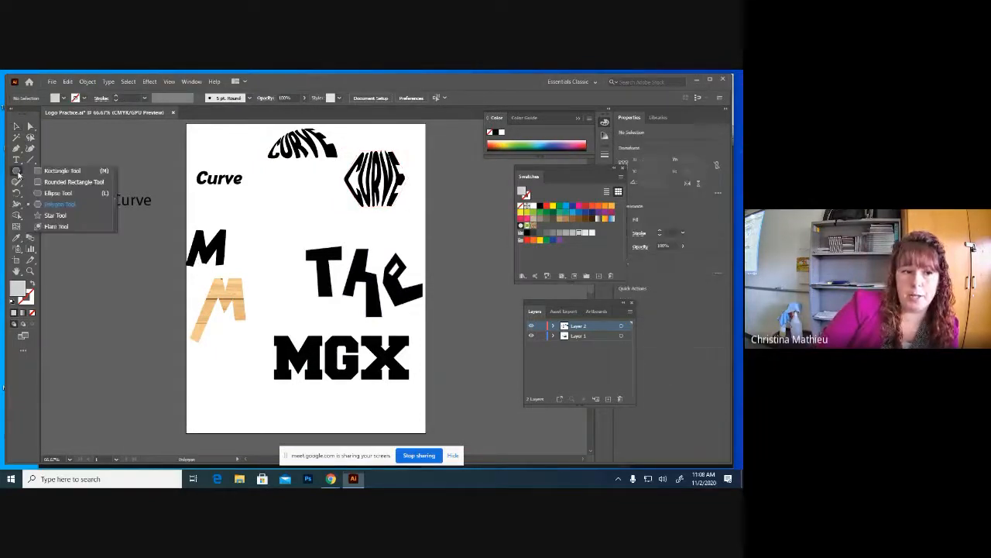
{"action": "left_click", "coordinate": [50, 227]}
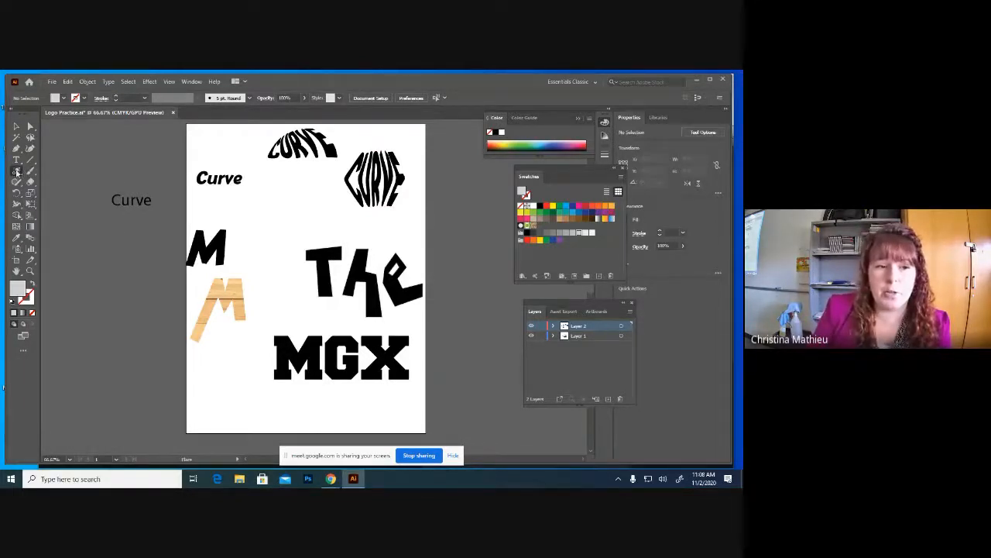
{"action": "left_click_drag", "start_coordinate": [230, 204], "coordinate": [259, 234]}
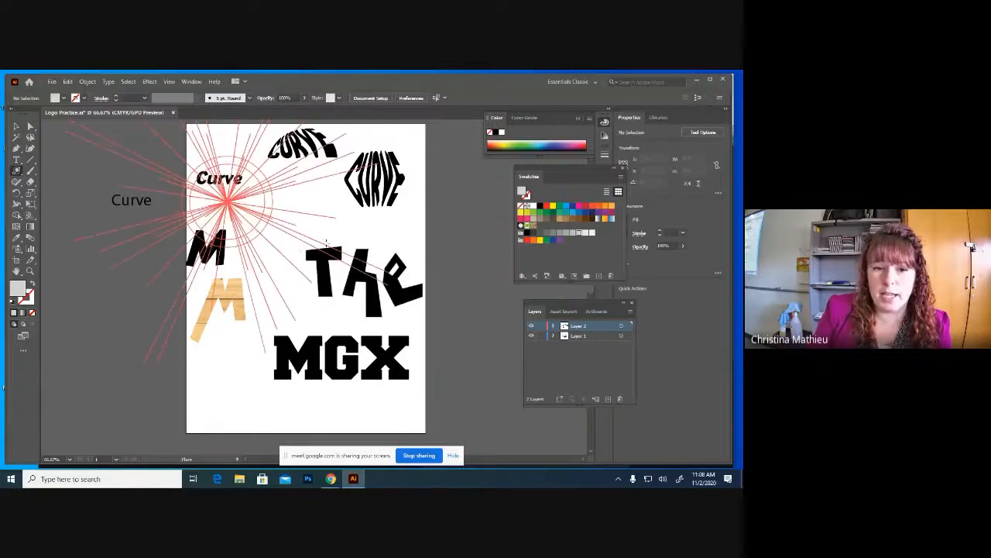
{"action": "left_click", "coordinate": [358, 299]}
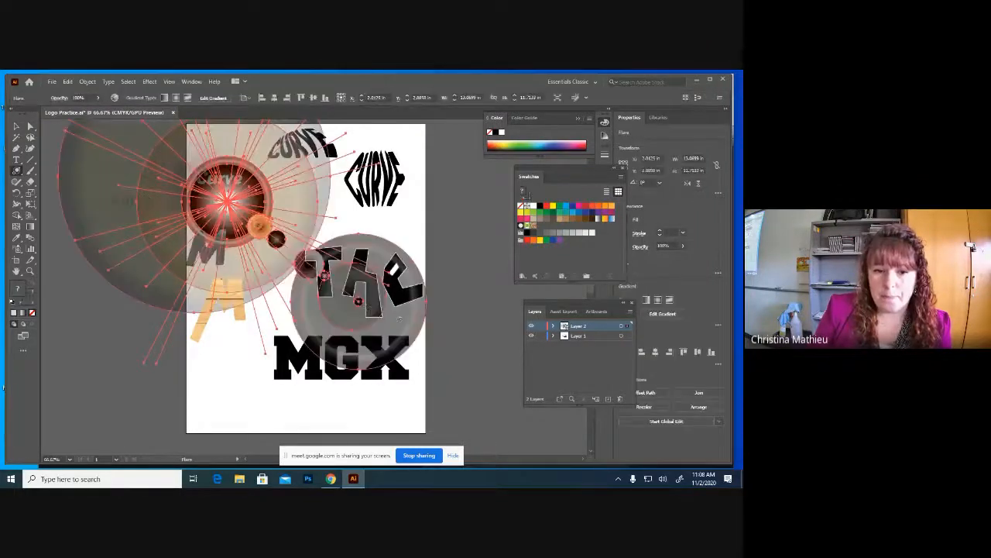
{"action": "left_click", "coordinate": [435, 233]}
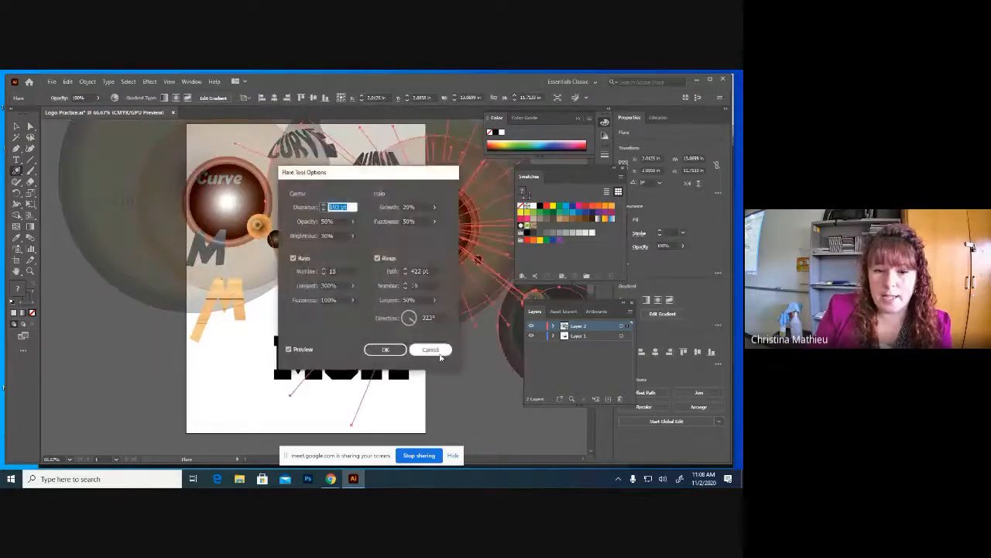
{"action": "left_click", "coordinate": [438, 348]}
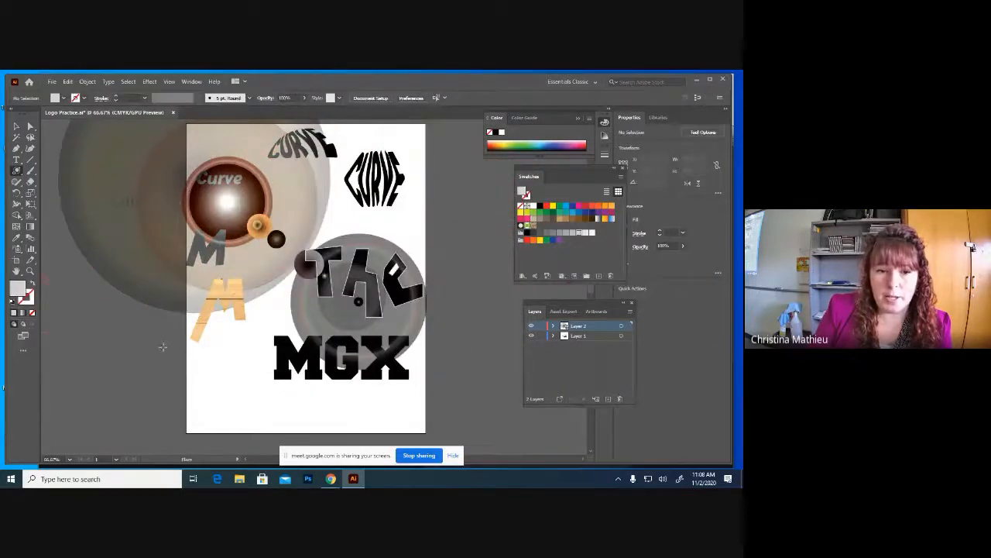
{"action": "left_click_drag", "start_coordinate": [163, 347], "coordinate": [209, 332]}
{"action": "left_click", "coordinate": [265, 295]}
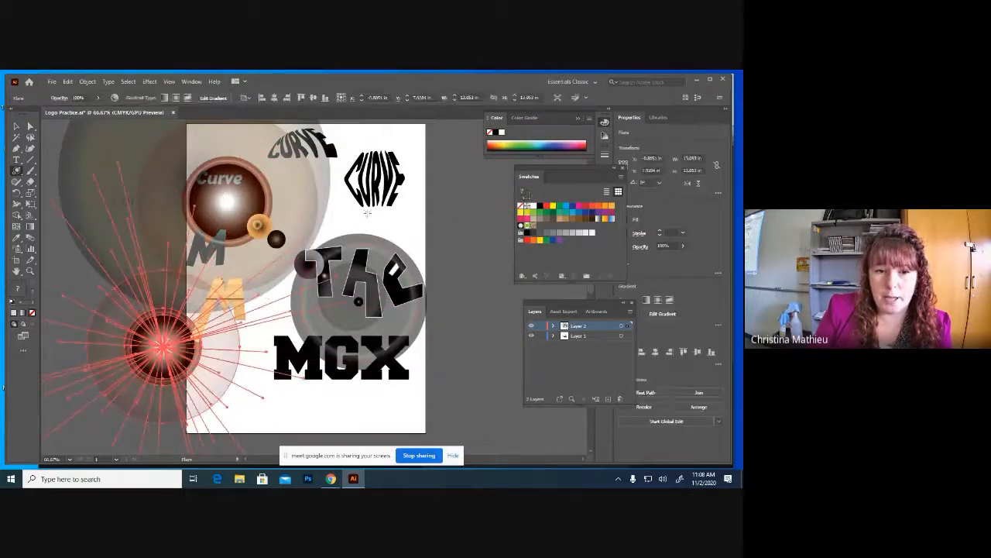
{"action": "left_click", "coordinate": [421, 215]}
{"action": "left_click", "coordinate": [16, 127]}
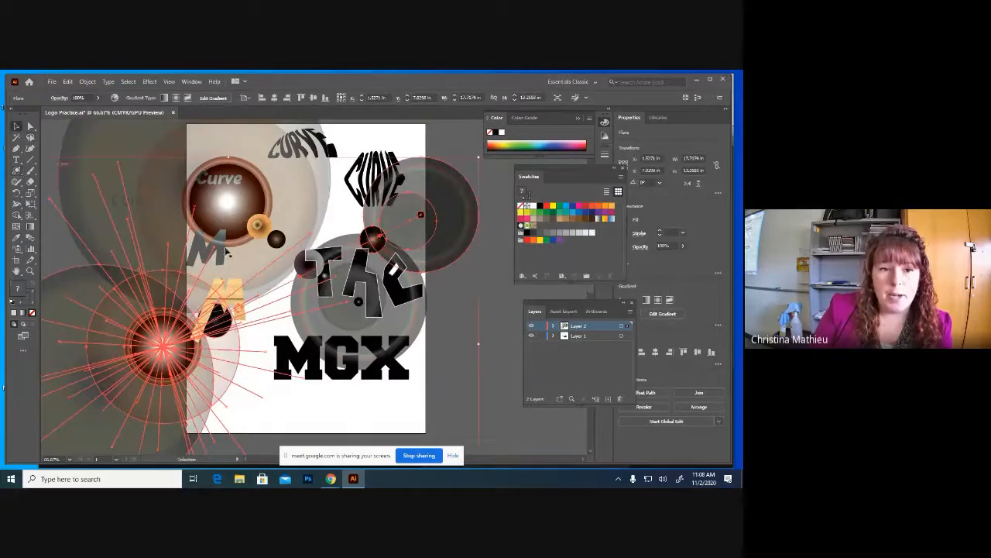
{"action": "left_click", "coordinate": [500, 281]}
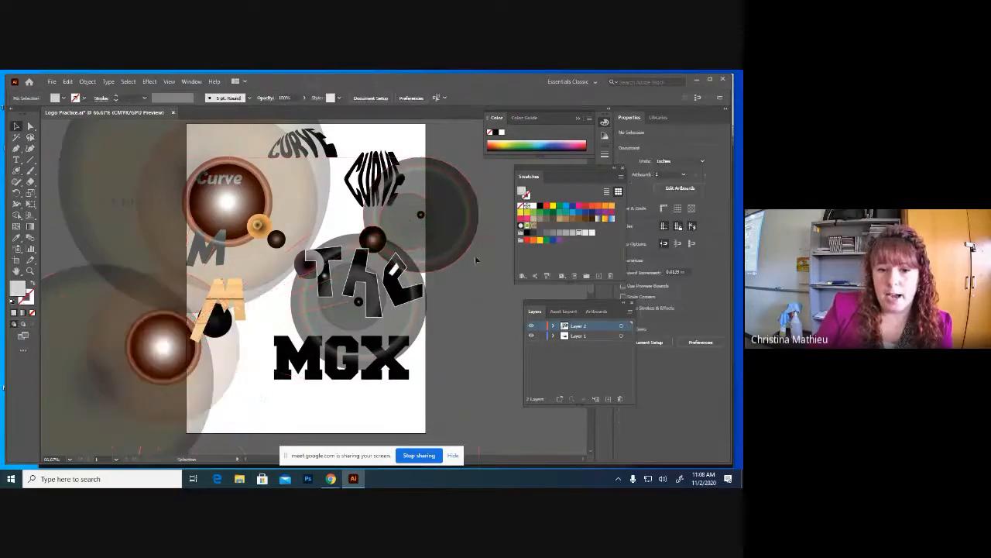
Step: Delete both lens flares from the artwork
{"action": "left_click", "coordinate": [444, 222]}
{"action": "key", "text": "Delete"}
{"action": "left_click", "coordinate": [167, 233]}
{"action": "key", "text": "Delete"}
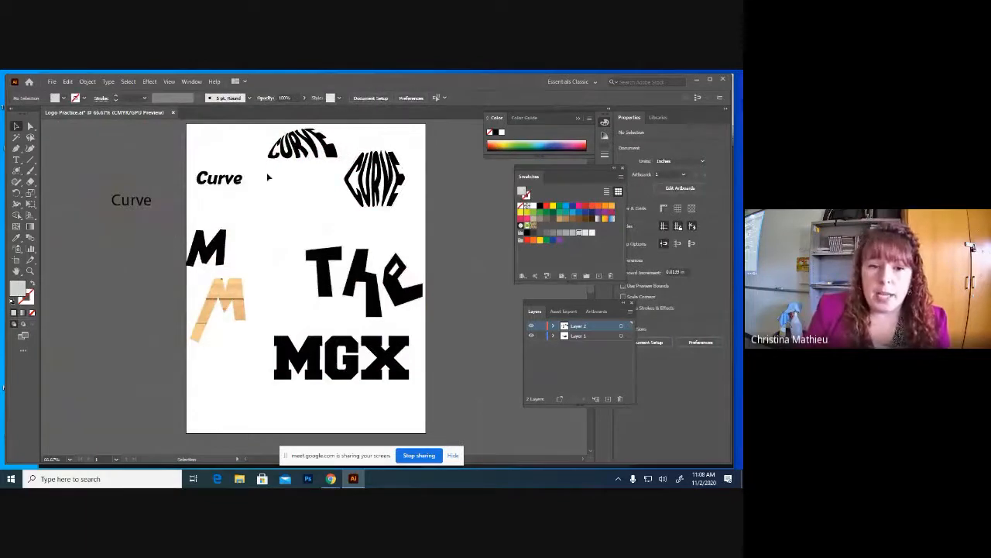
Step: Move the black M slightly up and inward so it sits fully on the artboard, and deselect everything
{"action": "left_click_drag", "start_coordinate": [220, 249], "coordinate": [229, 237]}
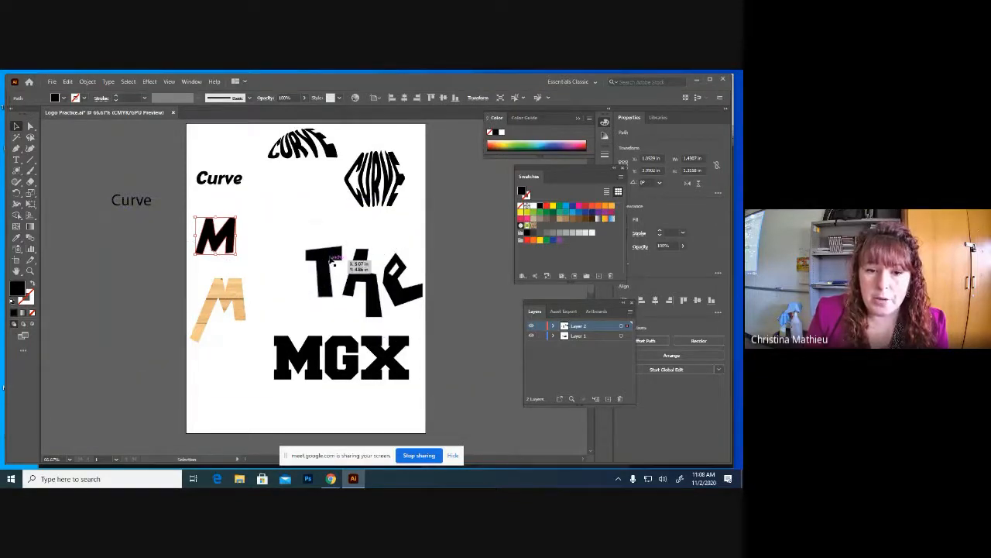
{"action": "left_click", "coordinate": [333, 263]}
{"action": "left_click", "coordinate": [412, 231]}
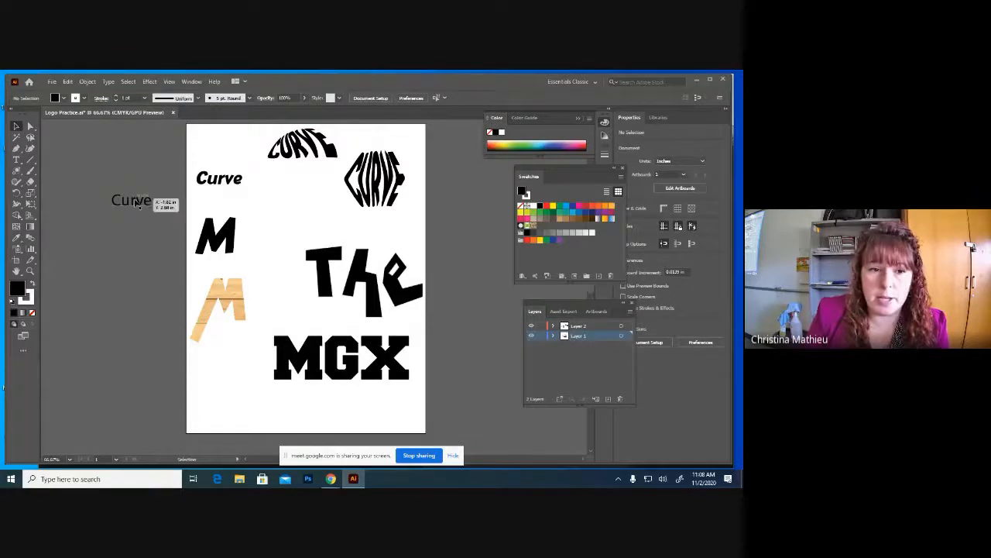
Step: Browse the available fonts as previews for the Curve text beside the artboard, keeping its current font
{"action": "left_click", "coordinate": [138, 203]}
{"action": "left_click", "coordinate": [377, 102]}
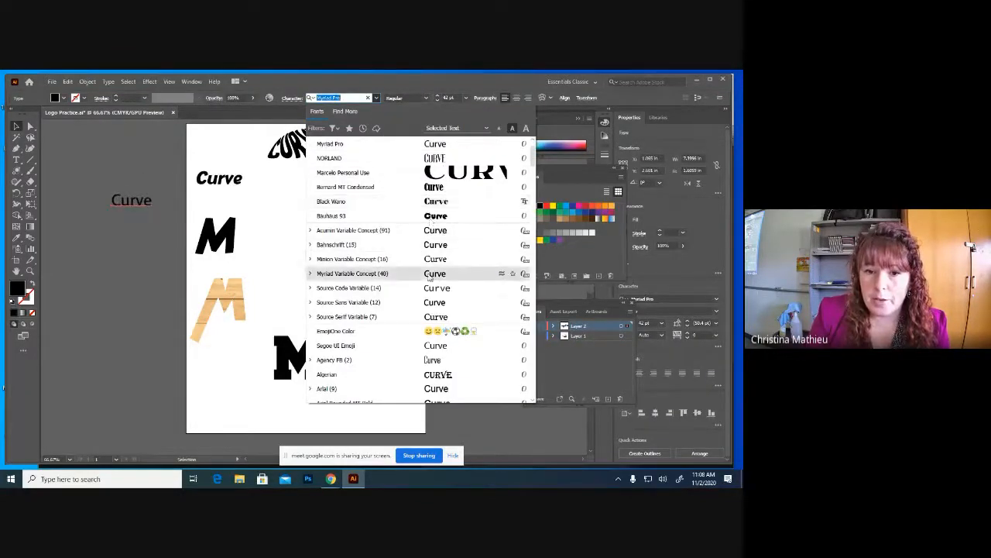
{"action": "scroll", "coordinate": [430, 277], "scroll_direction": "down", "scroll_amount": 3}
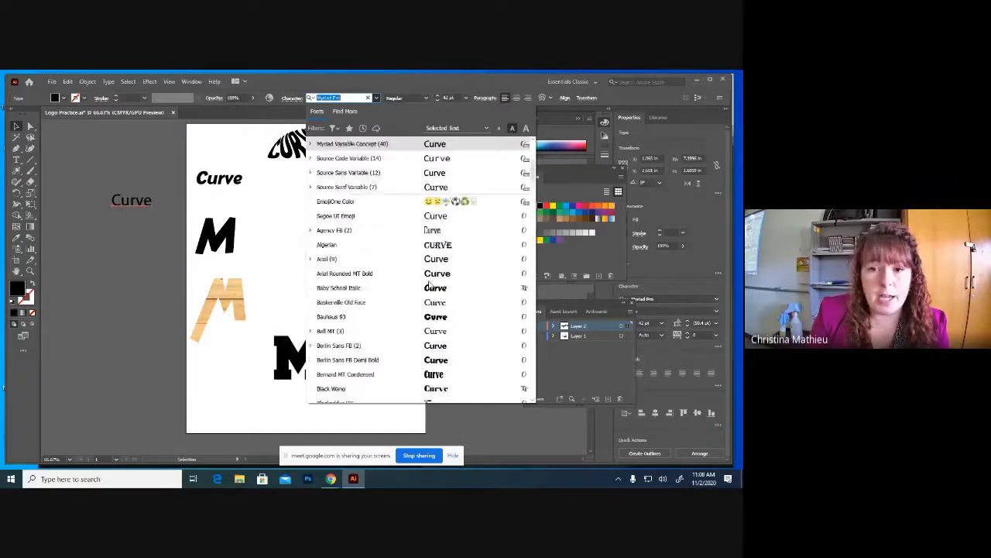
{"action": "scroll", "coordinate": [429, 285], "scroll_direction": "up", "scroll_amount": 4}
{"action": "left_click", "coordinate": [231, 149]}
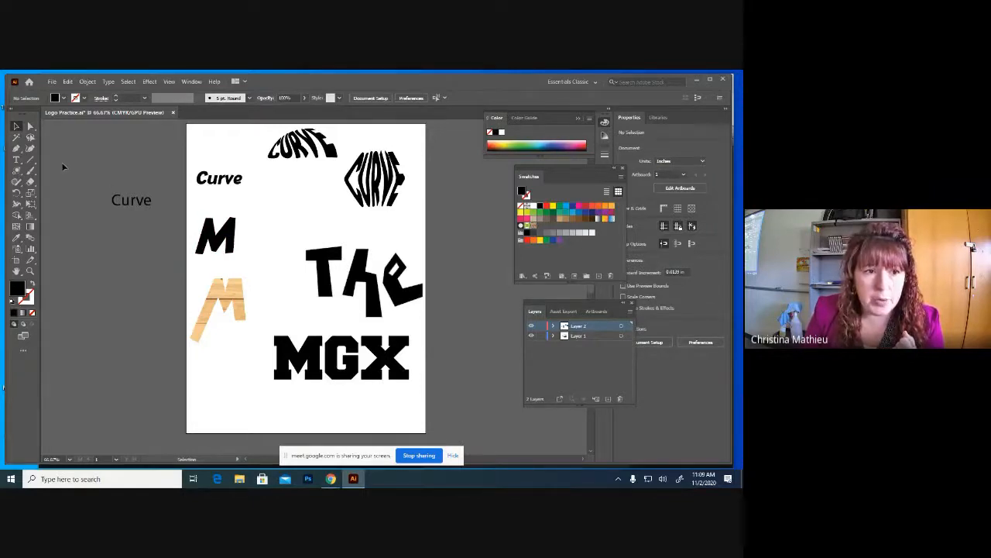
{"action": "left_click_drag", "start_coordinate": [16, 171], "coordinate": [56, 174]}
{"action": "left_click", "coordinate": [16, 125]}
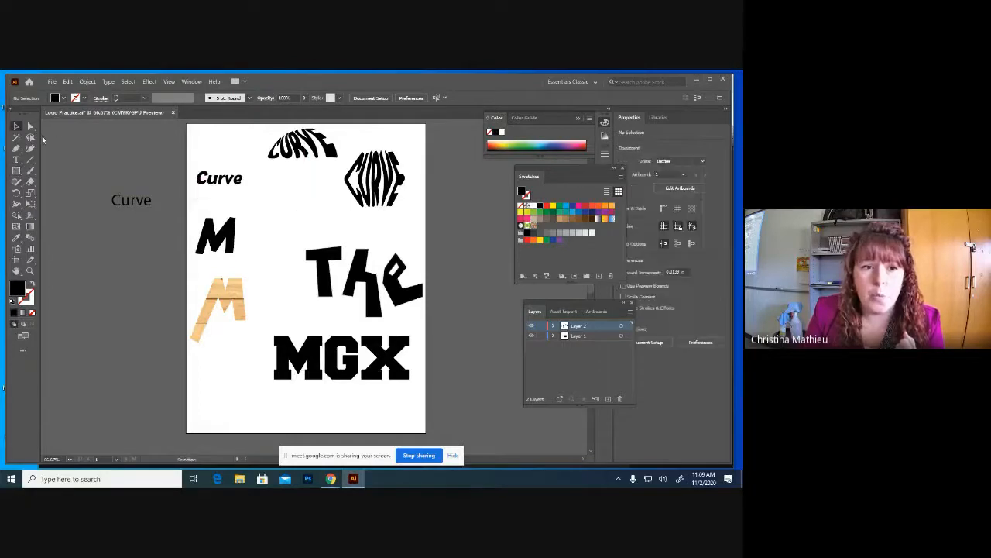
Step: Place the balloon-house image up.jpg from the Desktop and shift it left so the house lies over the artboard
{"action": "left_click", "coordinate": [52, 81]}
{"action": "left_click", "coordinate": [116, 242]}
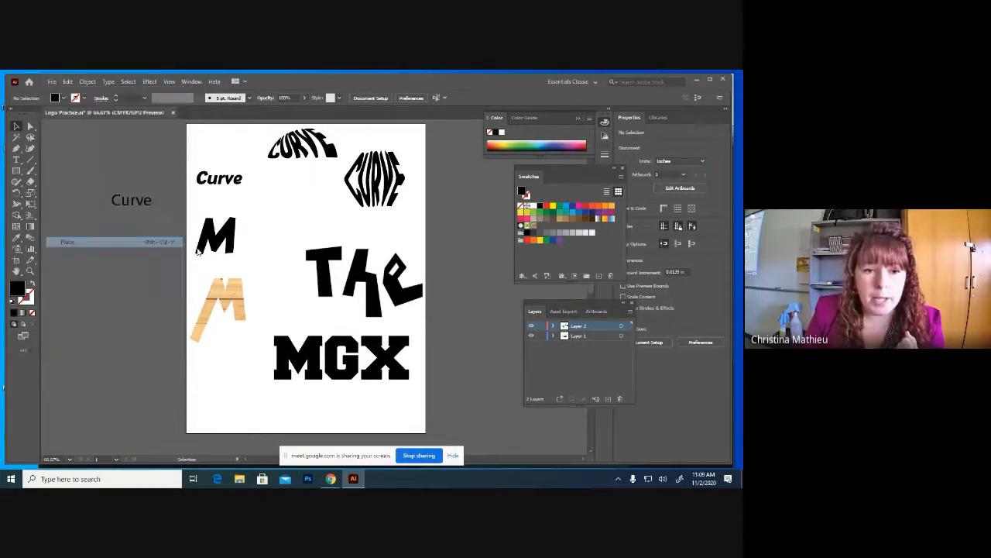
{"action": "scroll", "coordinate": [270, 194], "scroll_direction": "down", "scroll_amount": 5}
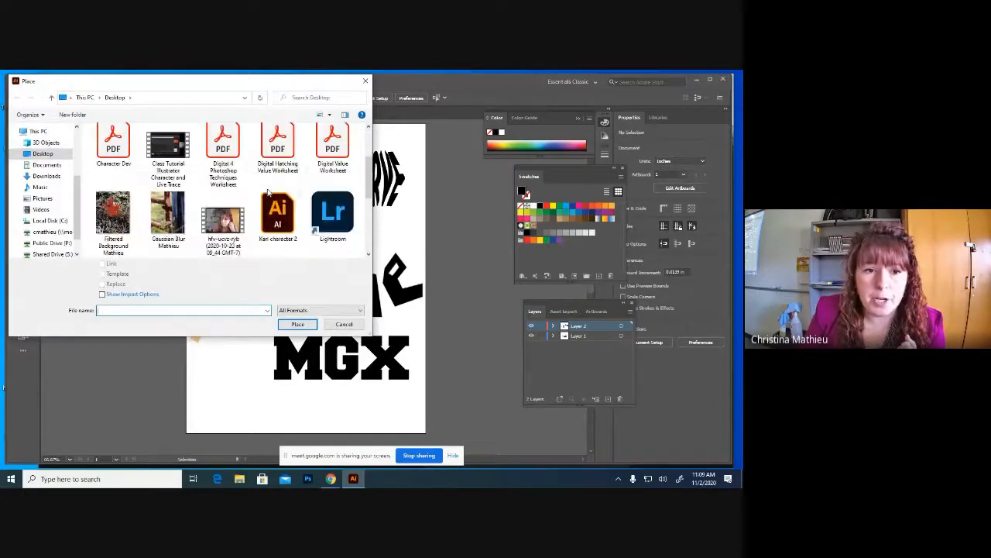
{"action": "scroll", "coordinate": [271, 229], "scroll_direction": "down", "scroll_amount": 3}
{"action": "scroll", "coordinate": [271, 228], "scroll_direction": "up", "scroll_amount": 4}
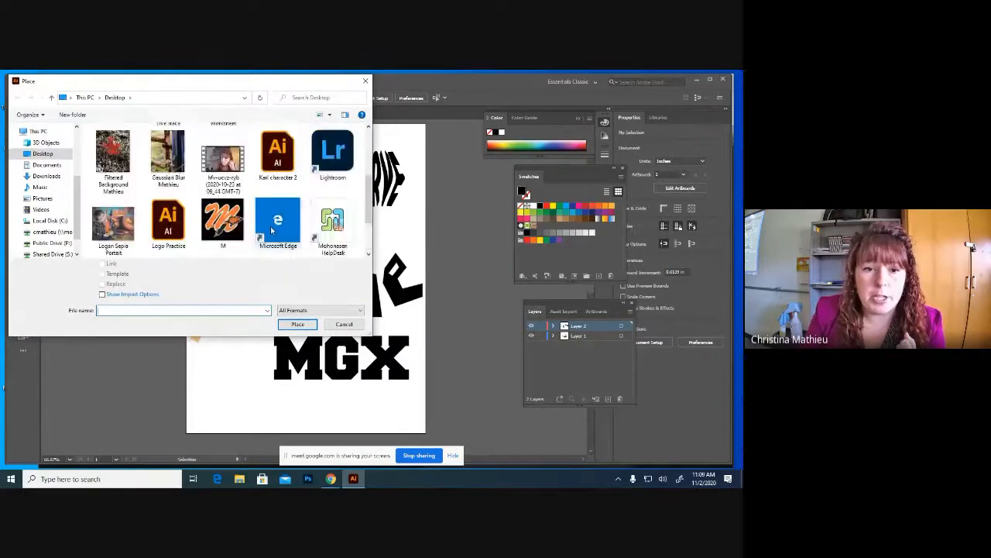
{"action": "scroll", "coordinate": [271, 228], "scroll_direction": "down", "scroll_amount": 1}
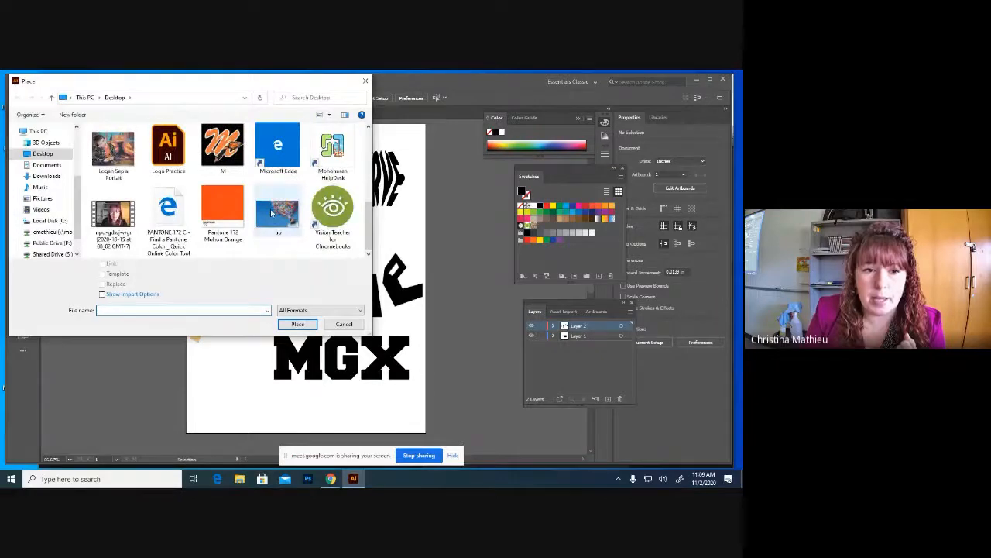
{"action": "double_click", "coordinate": [273, 214]}
{"action": "left_click", "coordinate": [120, 151]}
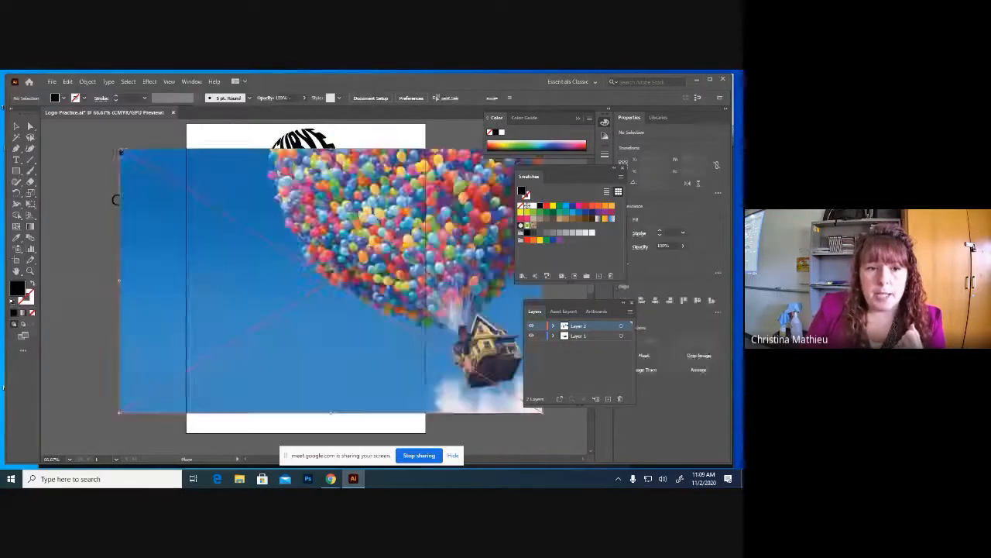
{"action": "left_click_drag", "start_coordinate": [389, 228], "coordinate": [250, 217]}
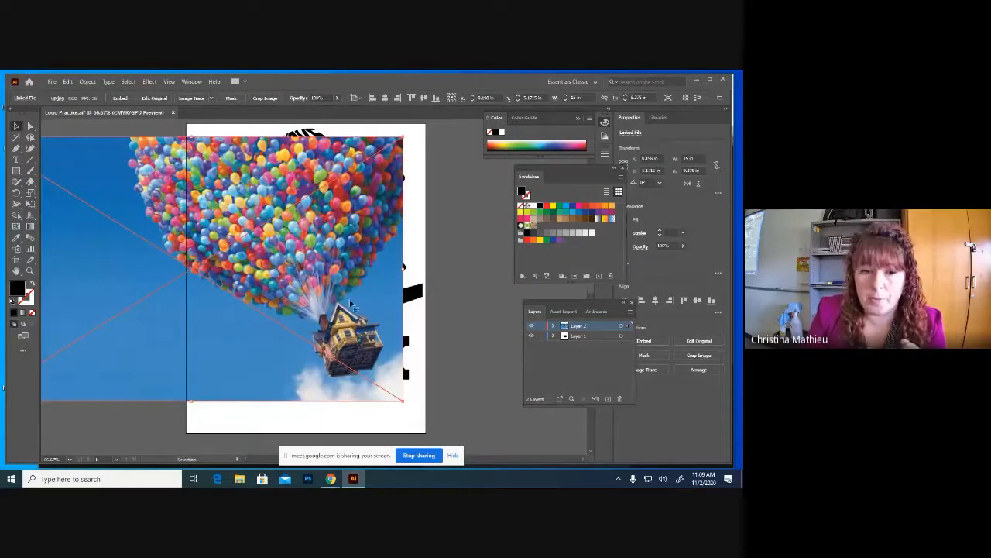
Step: Image Trace the placed balloon picture with the Low Fidelity Photo preset and expand the tracing into editable paths
{"action": "left_click", "coordinate": [211, 98]}
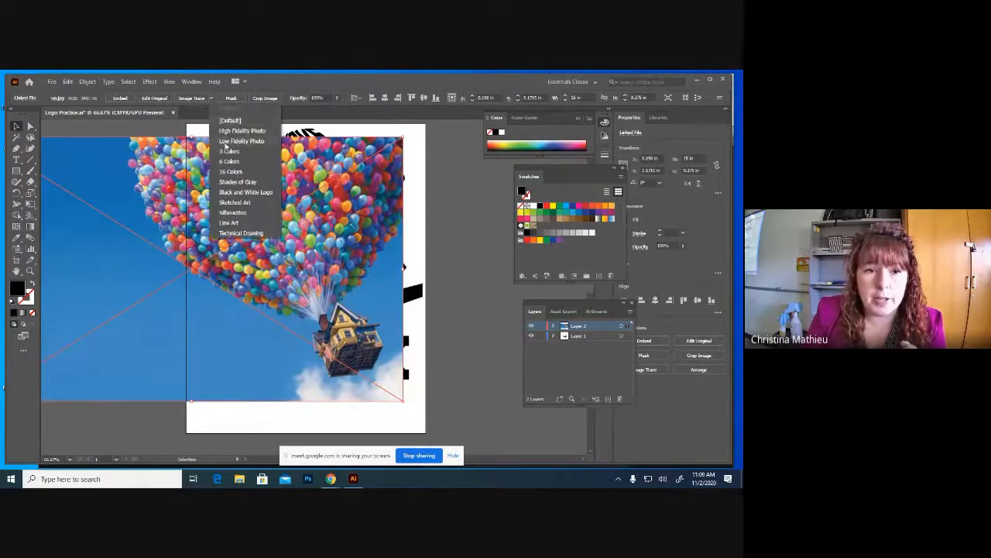
{"action": "left_click", "coordinate": [227, 147]}
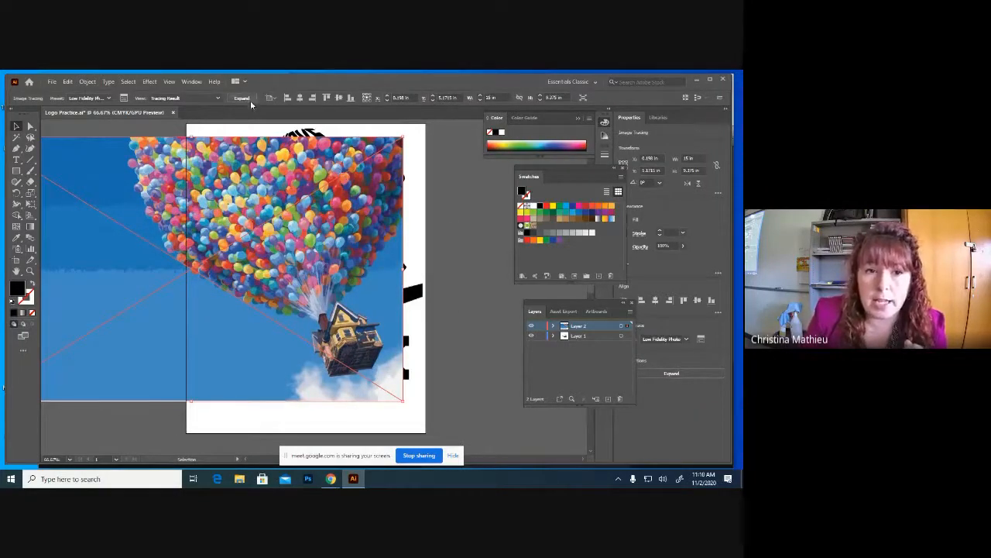
{"action": "left_click", "coordinate": [242, 98]}
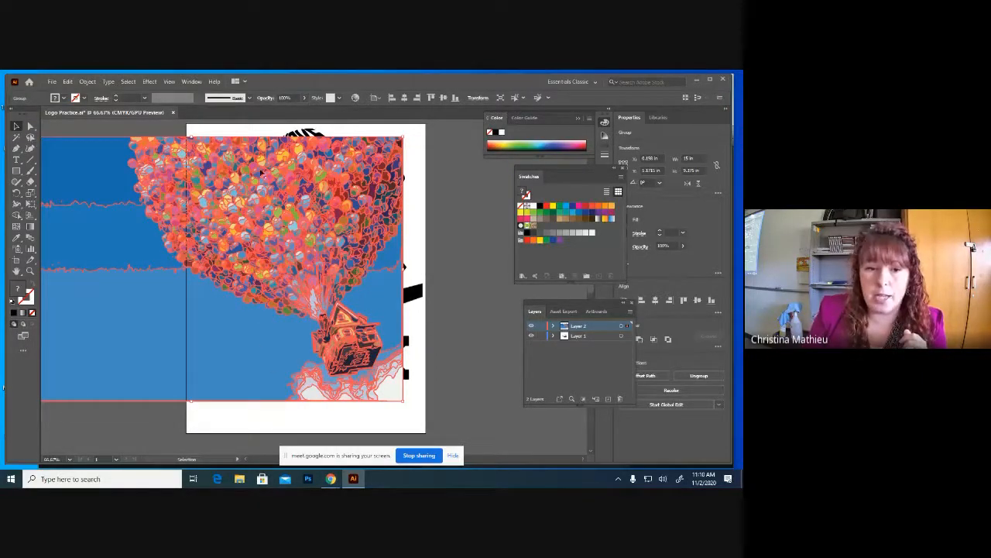
Step: Isolate the traced group, delete the blue sky shapes beside the house and below the balloons, and exit isolation mode
{"action": "double_click", "coordinate": [390, 264]}
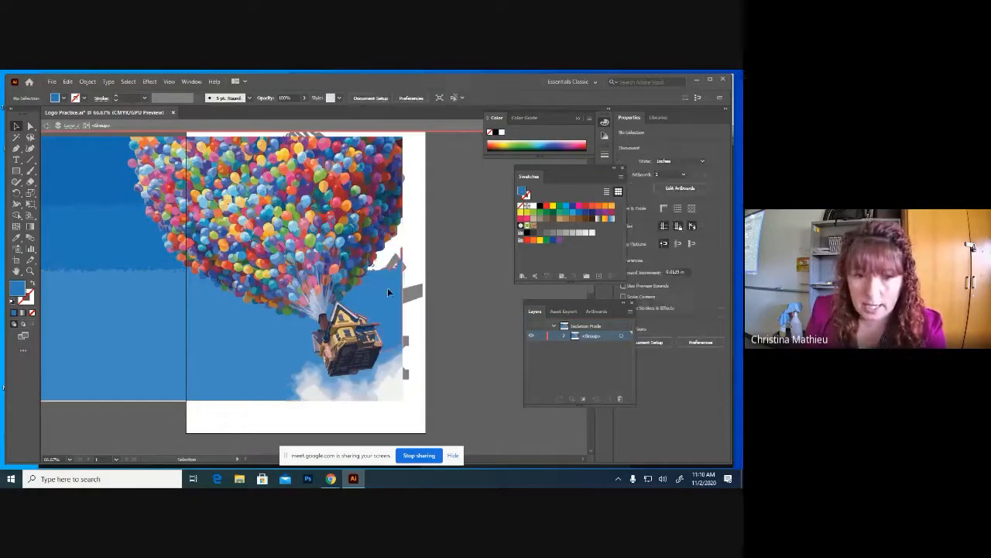
{"action": "left_click", "coordinate": [387, 287]}
{"action": "key", "text": "Delete"}
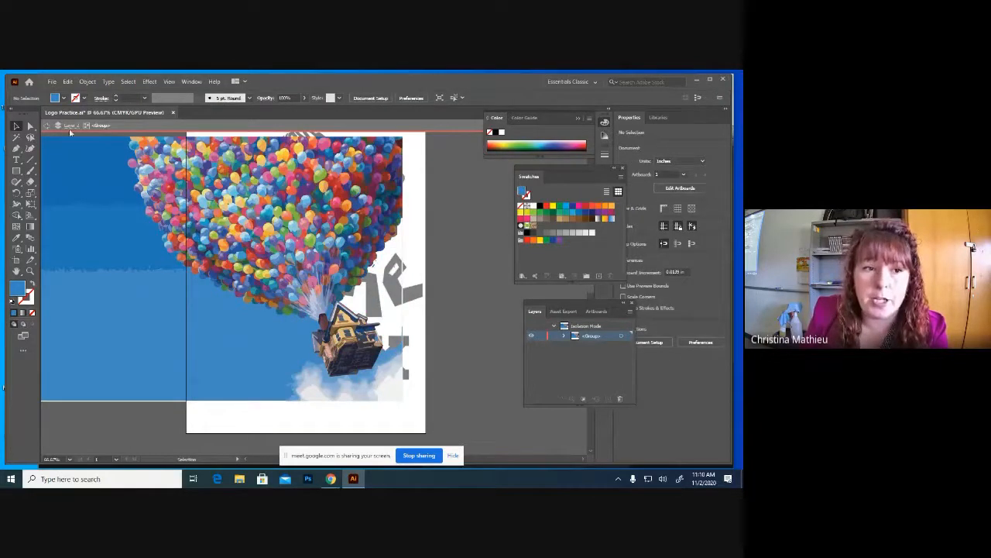
{"action": "left_click", "coordinate": [252, 345]}
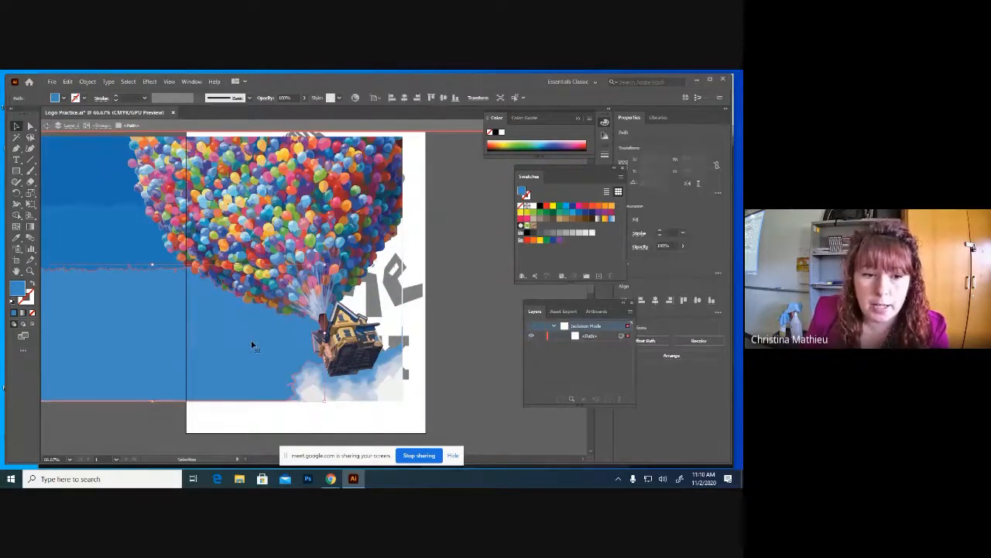
{"action": "key", "text": "Delete"}
{"action": "key", "text": "Escape"}
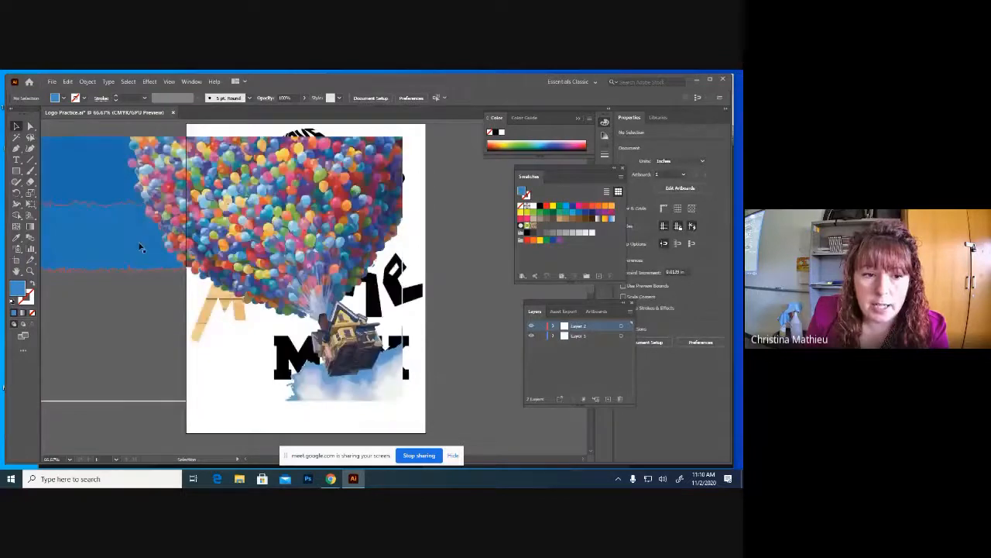
Step: Isolate the traced balloon group and delete the remaining blue sky bands beside the balloons
{"action": "left_click", "coordinate": [140, 247]}
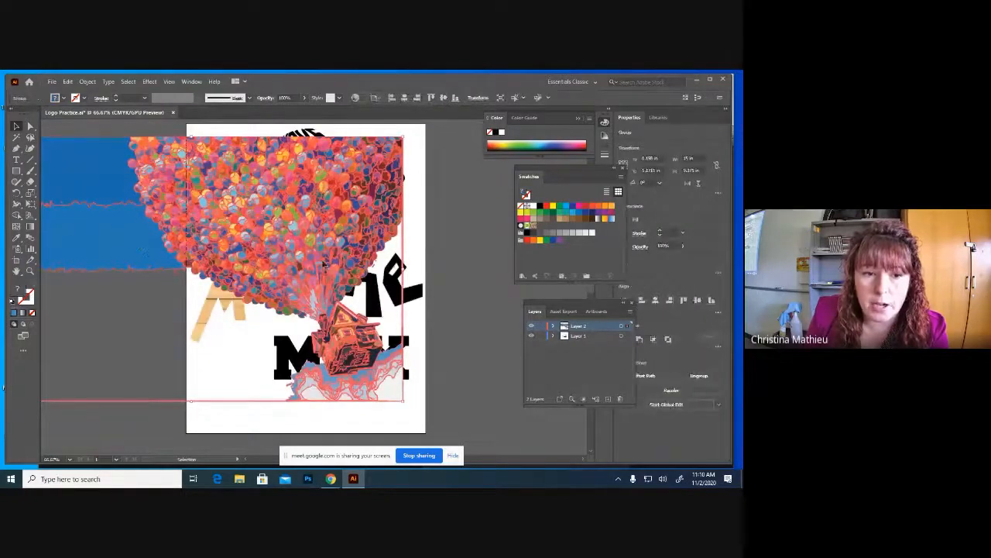
{"action": "double_click", "coordinate": [128, 243]}
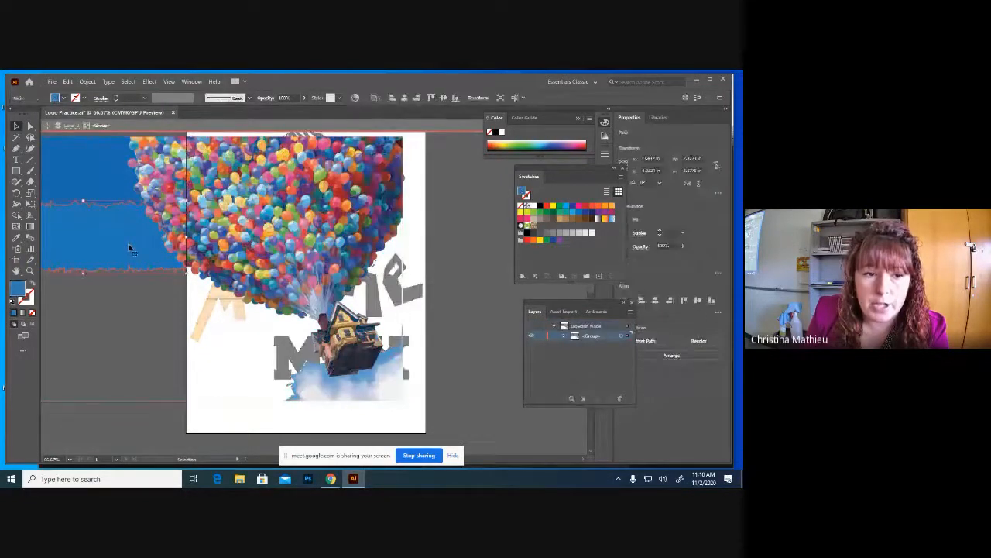
{"action": "key", "text": "Delete"}
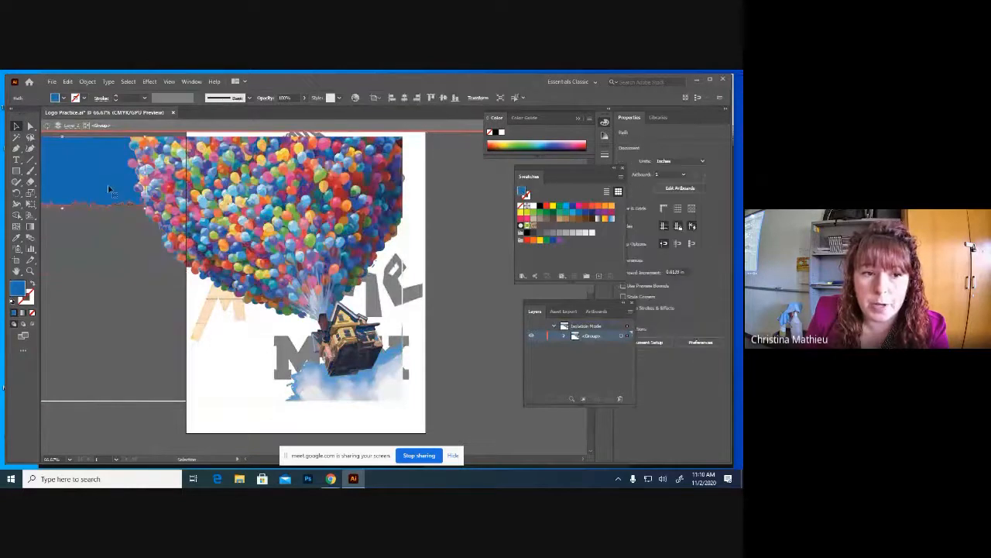
Step: Delete the traced cloud shapes below and beside the house, including the blue pieces at its lower right side
{"action": "left_click", "coordinate": [320, 384]}
{"action": "key", "text": "Delete"}
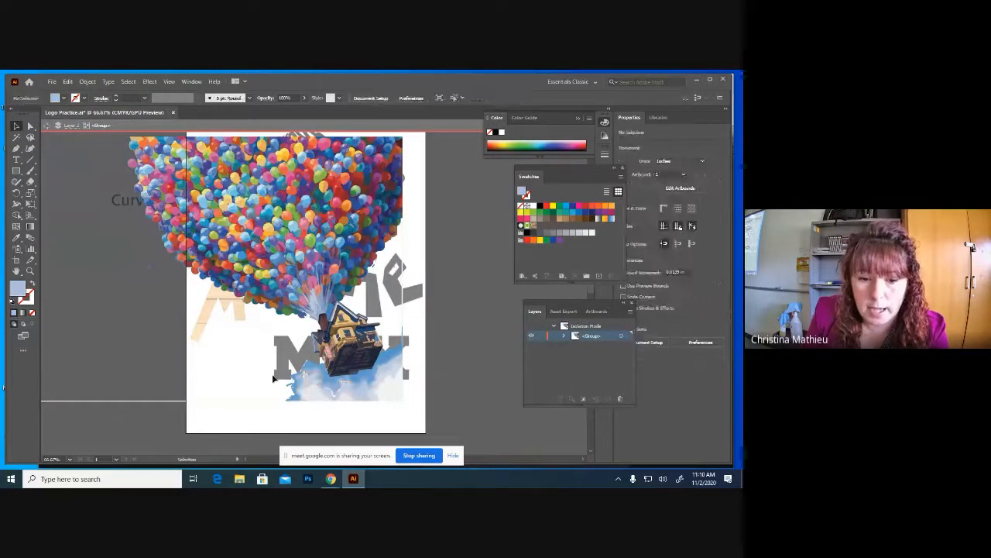
{"action": "left_click_drag", "start_coordinate": [272, 374], "coordinate": [414, 411]}
{"action": "key", "text": "Delete"}
{"action": "left_click", "coordinate": [399, 351]}
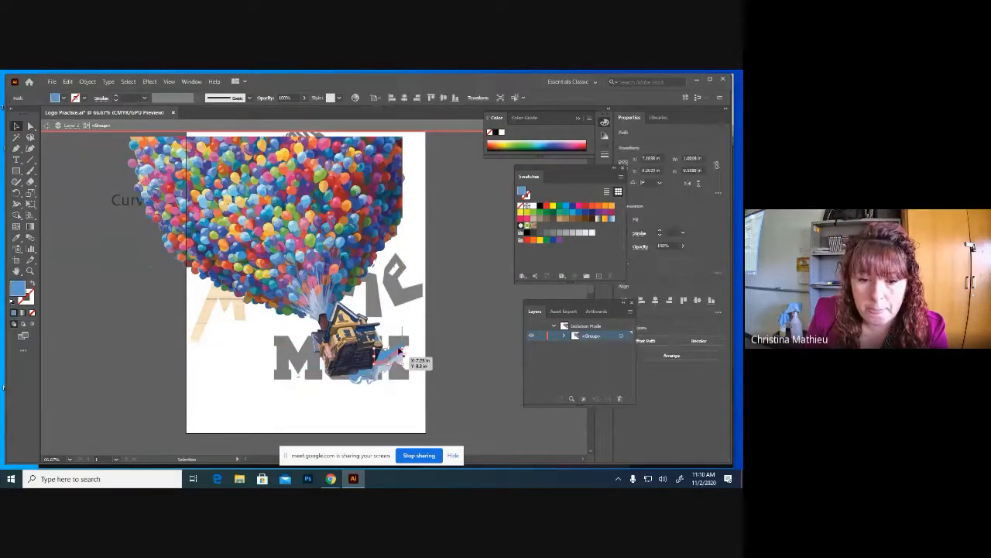
{"action": "key", "text": "Delete"}
{"action": "left_click_drag", "start_coordinate": [373, 328], "coordinate": [421, 386]}
{"action": "key", "text": "Delete"}
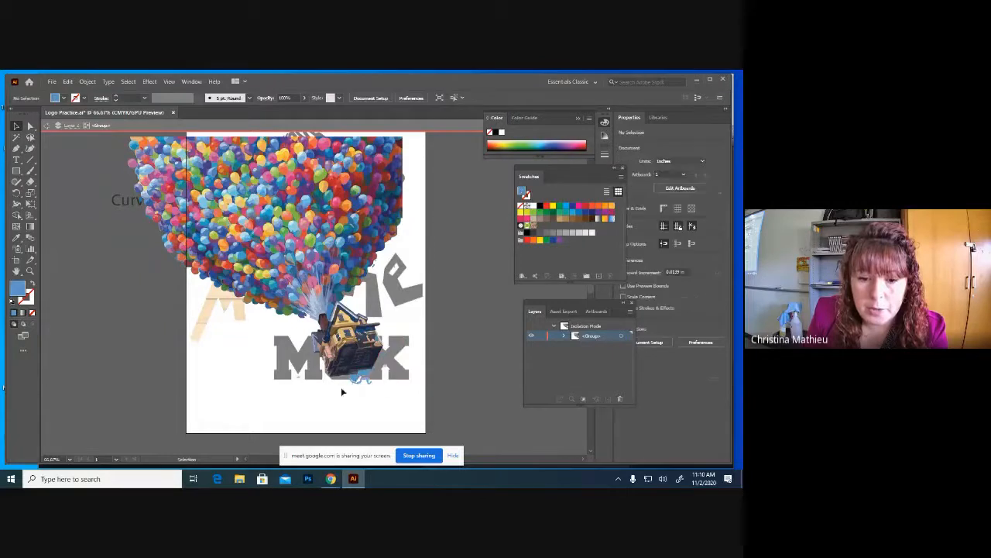
Step: Delete the leftover blue fragments and stray specks beneath the house, and exit isolation mode
{"action": "left_click", "coordinate": [376, 391]}
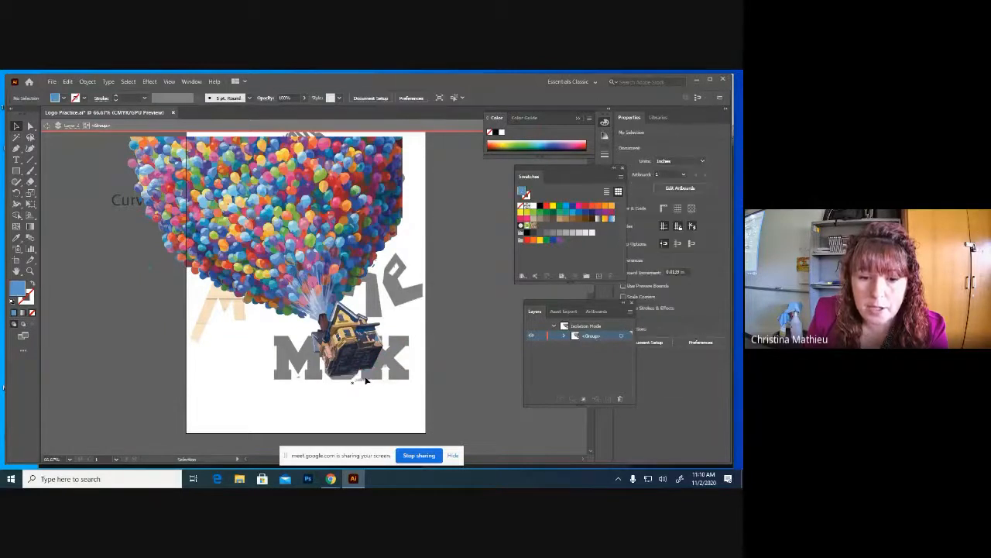
{"action": "key", "text": "Delete"}
{"action": "left_click_drag", "start_coordinate": [281, 368], "coordinate": [305, 390]}
{"action": "key", "text": "Delete"}
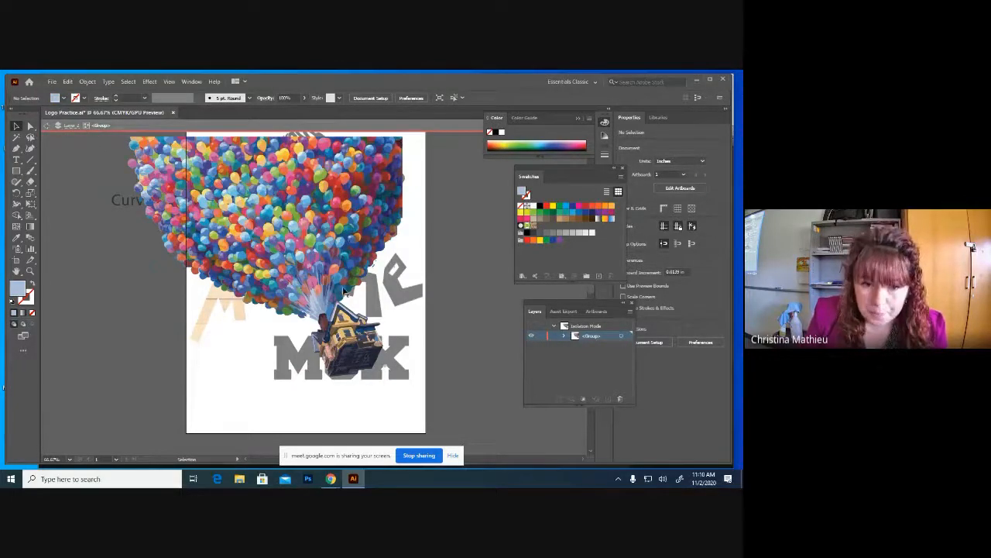
{"action": "double_click", "coordinate": [459, 258]}
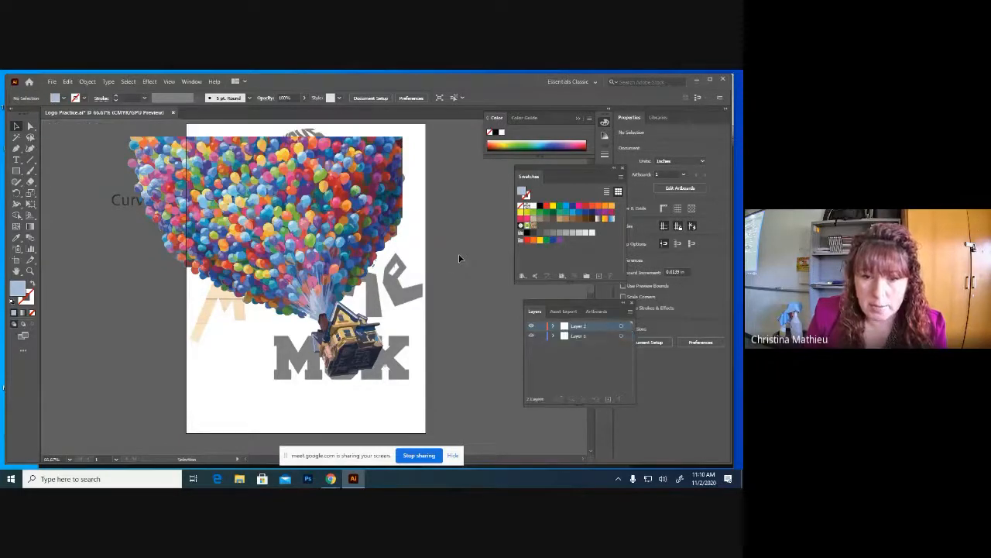
Step: Shift the cleaned balloon-house artwork up and to the right edge of the artboard, and delete it
{"action": "left_click_drag", "start_coordinate": [375, 225], "coordinate": [399, 223]}
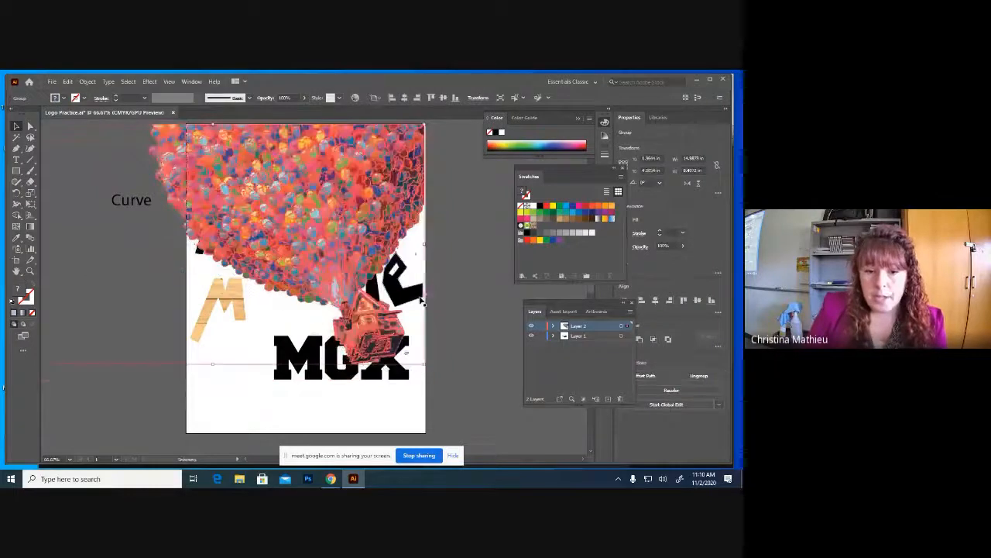
{"action": "key", "text": "Delete"}
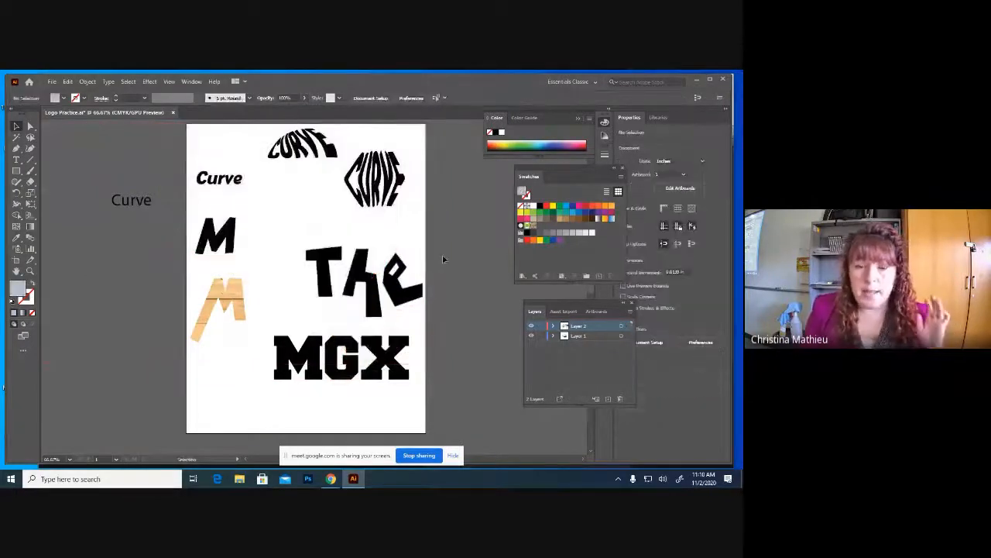